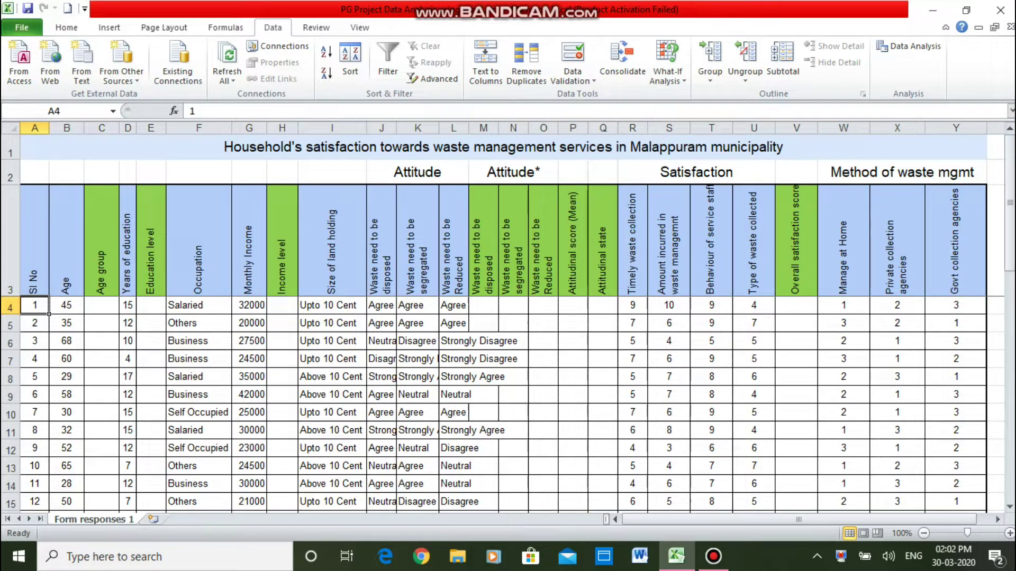
# Examine the survey sheet's main column groups and go through the respondent records from the first row to the last.
pyautogui.click(101, 306)
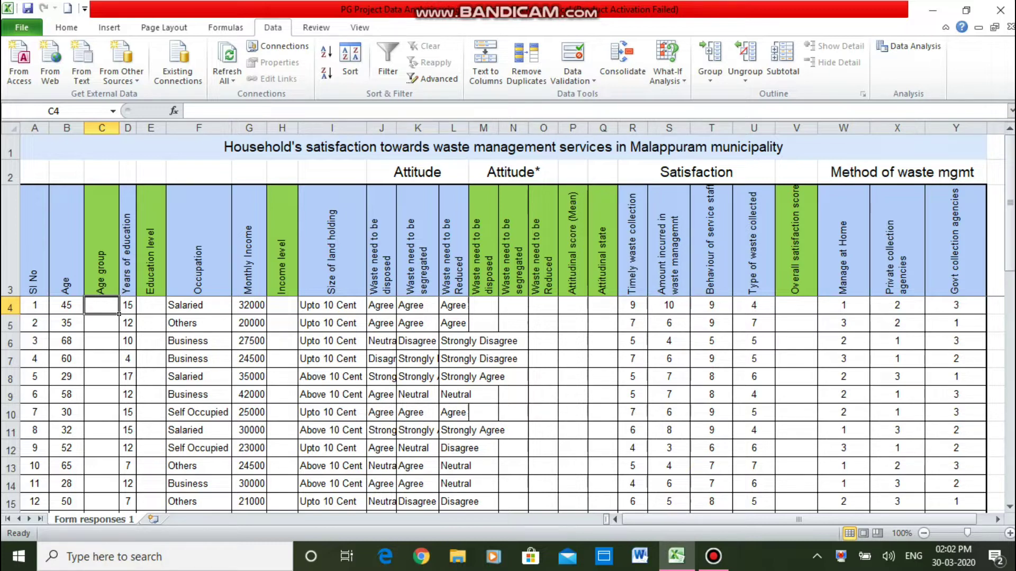
pyautogui.click(381, 305)
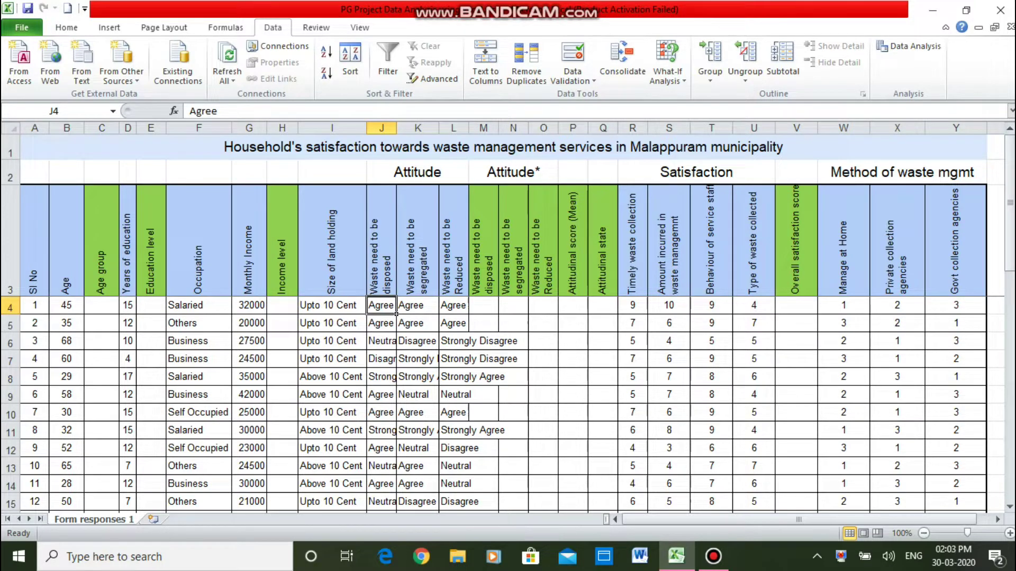
pyautogui.click(513, 305)
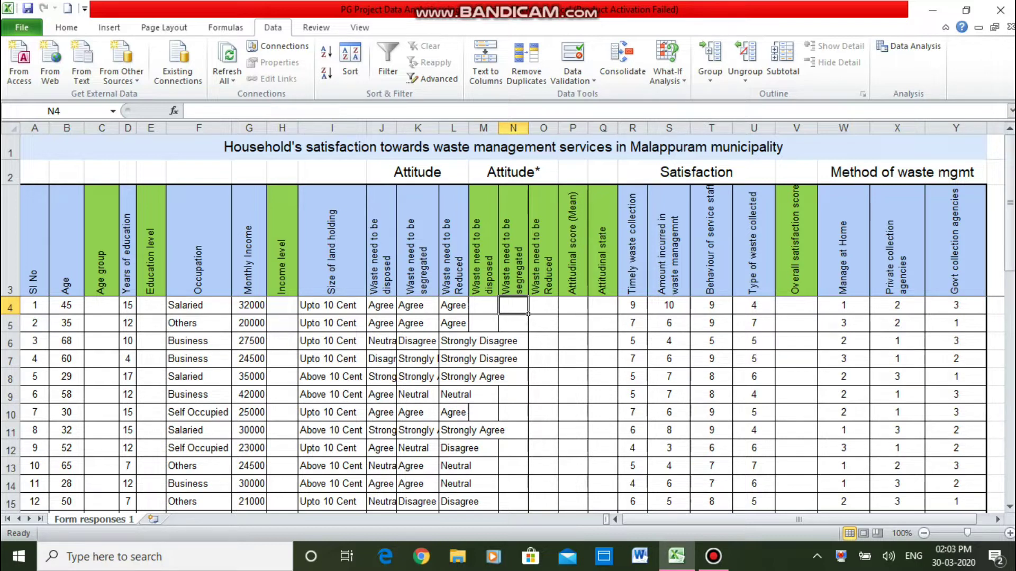
pyautogui.click(796, 305)
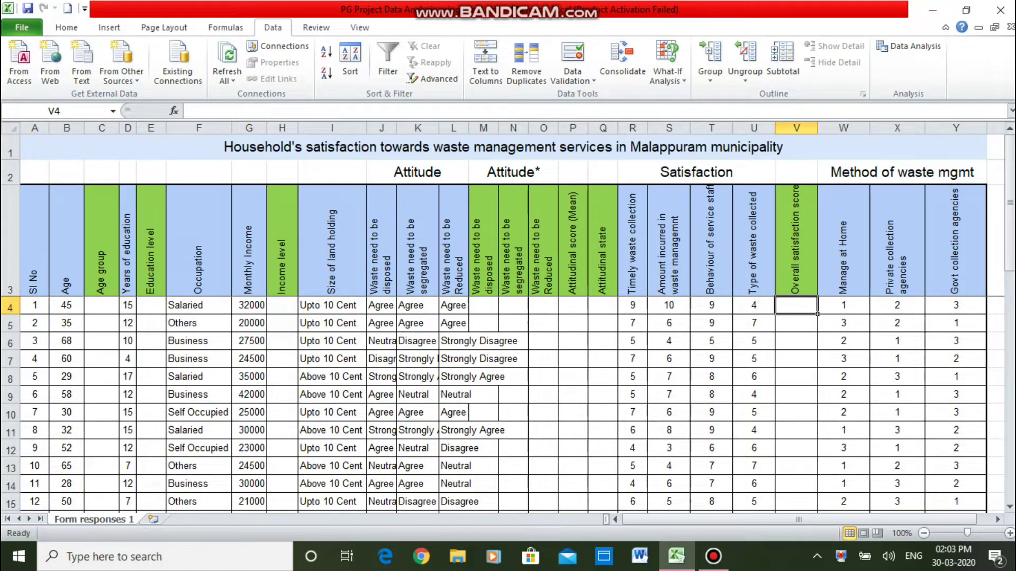
pyautogui.press('Home')
pyautogui.press('Down')
pyautogui.press('Down')
pyautogui.press('Down')
pyautogui.press('Down')
pyautogui.press('Down')
pyautogui.press('Down')
pyautogui.press('Down')
pyautogui.press('Down')
pyautogui.press('Down')
pyautogui.press('Down')
pyautogui.press('Down')
pyautogui.press('Down')
pyautogui.press('Down')
pyautogui.press('Down')
pyautogui.press('Down')
pyautogui.press('Down')
pyautogui.press('Down')
pyautogui.press('Down')
pyautogui.press('Down')
pyautogui.press('Down')
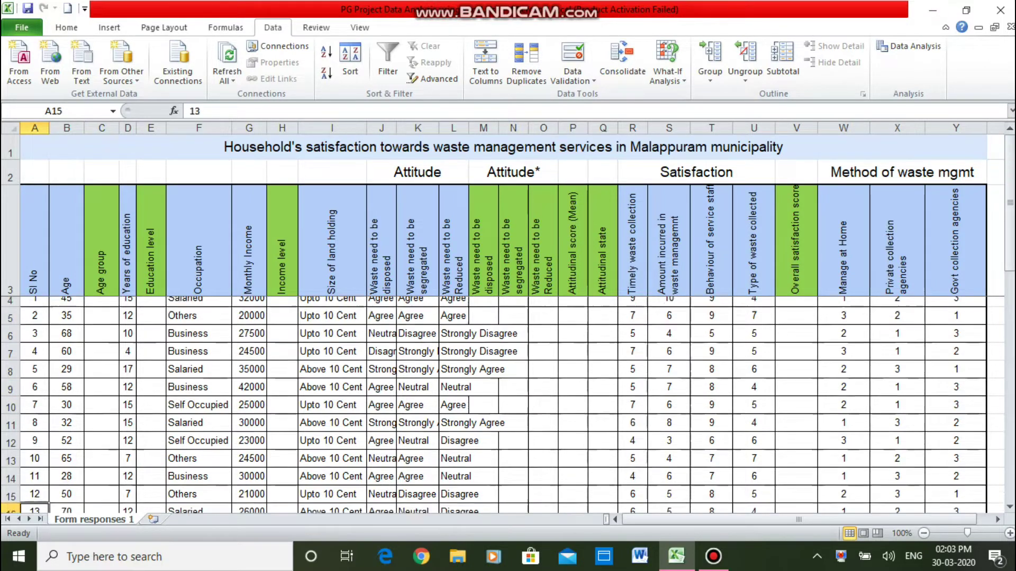
pyautogui.press('Up')
pyautogui.press('Up')
pyautogui.press('Up')
pyautogui.press('Up')
pyautogui.press('Up')
pyautogui.press('Up')
pyautogui.press('Up')
pyautogui.press('Up')
pyautogui.press('Up')
pyautogui.press('Up')
pyautogui.press('Up')
pyautogui.press('Up')
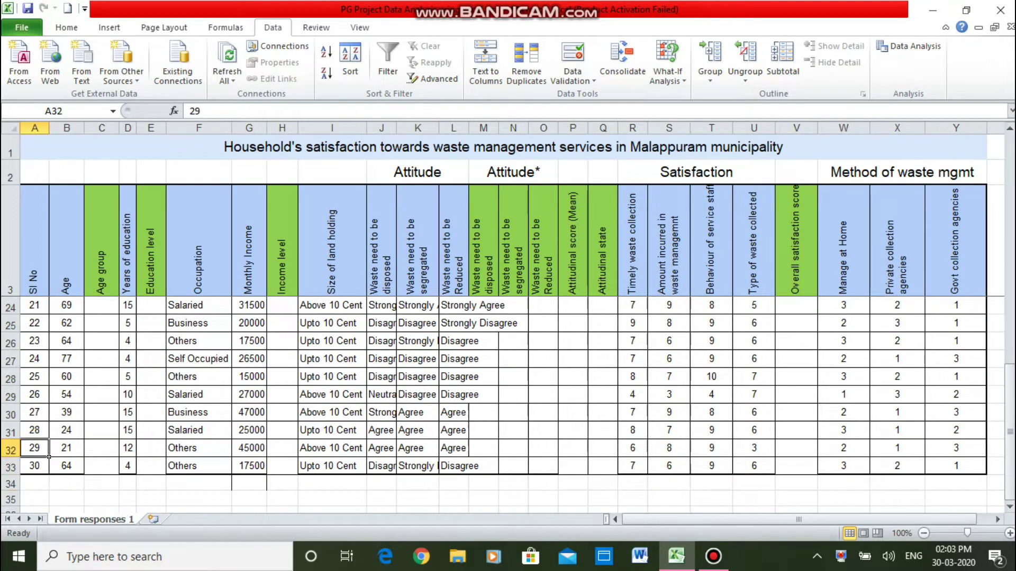
pyautogui.press('Up')
pyautogui.press('Up')
pyautogui.press('Up')
pyautogui.press('Up')
pyautogui.press('Up')
pyautogui.press('Up')
pyautogui.press('Up')
pyautogui.press('Up')
pyautogui.press('Up')
pyautogui.press('Up')
pyautogui.press('Up')
pyautogui.press('Up')
pyautogui.press('Up')
pyautogui.press('Up')
pyautogui.press('Up')
pyautogui.press('Up')
pyautogui.press('Up')
pyautogui.press('Up')
pyautogui.press('Up')
pyautogui.press('Up')
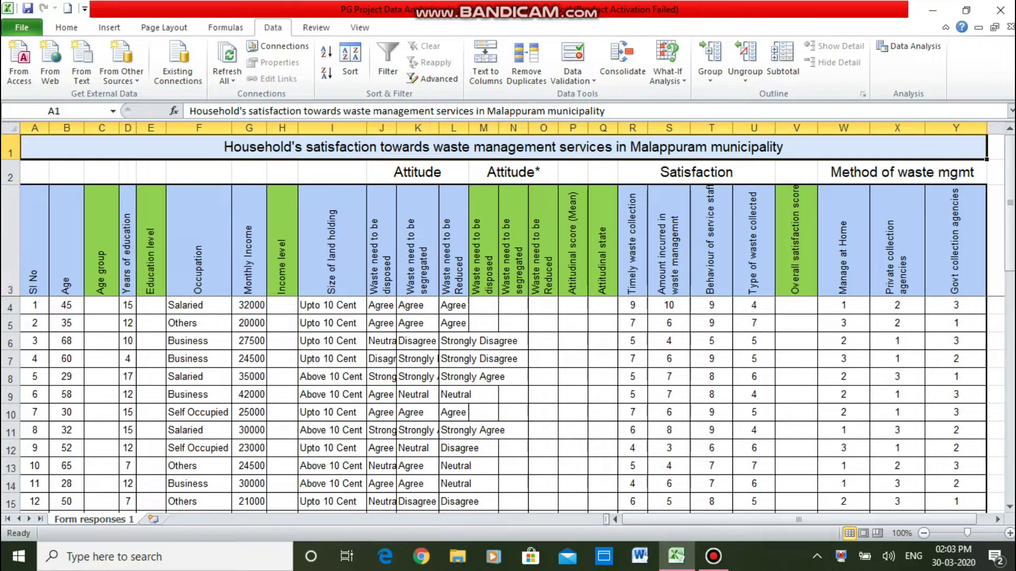
# Review the respondent profile columns from Age and Age group through Monthly Income, Income level and Size of land holding.
pyautogui.press('Down')
pyautogui.press('Down')
pyautogui.press('Right')
pyautogui.press('Up')
pyautogui.press('Down')
pyautogui.press('Down')
pyautogui.press('Up')
pyautogui.press('Down')
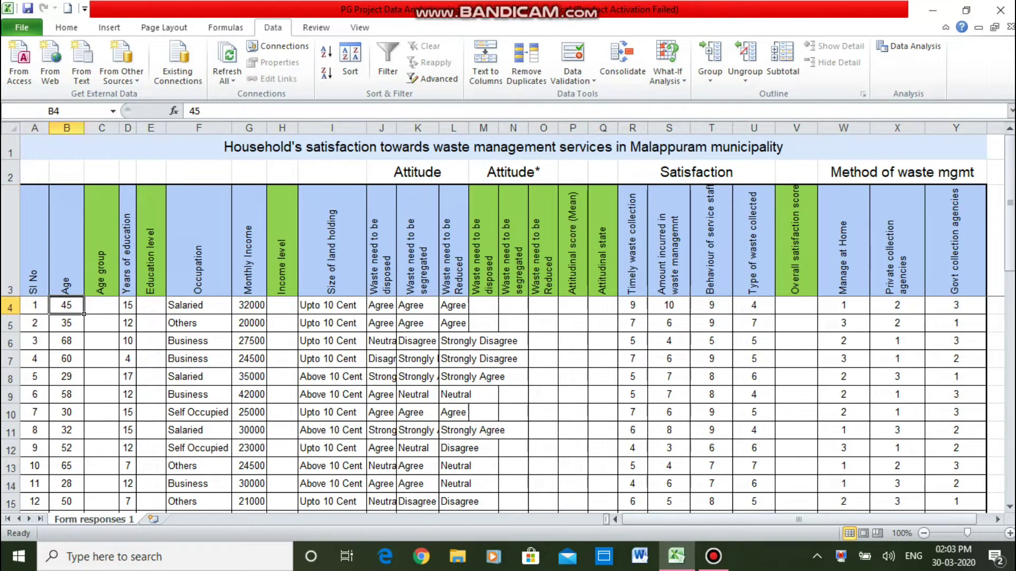
pyautogui.press('Up')
pyautogui.press('Right')
pyautogui.press('Down')
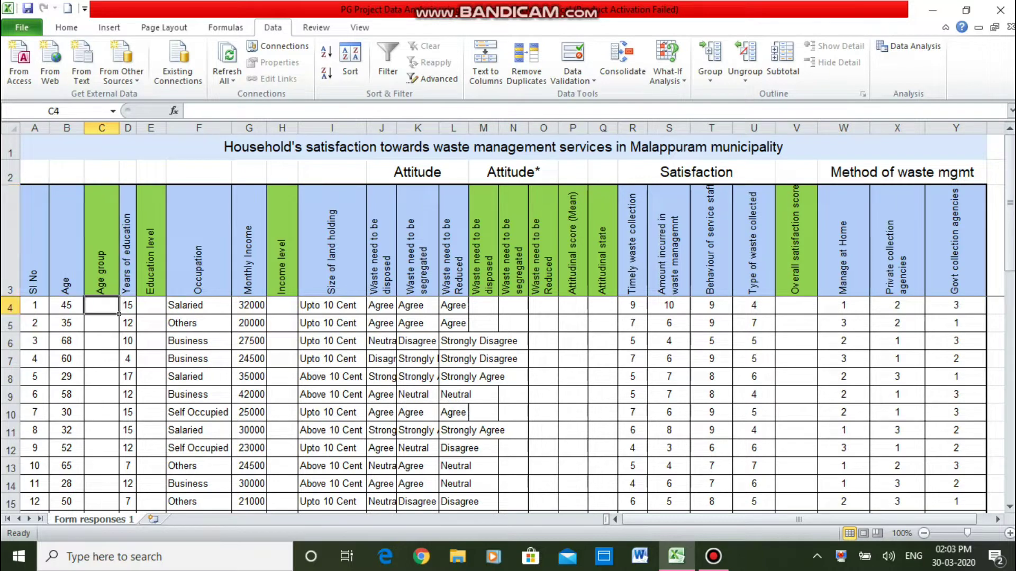
pyautogui.click(127, 240)
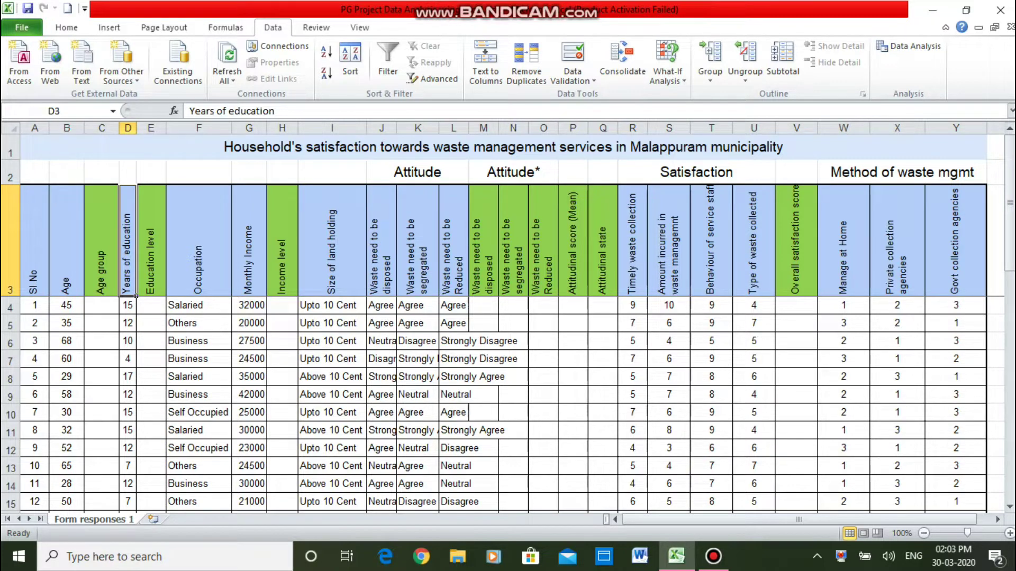
pyautogui.click(151, 305)
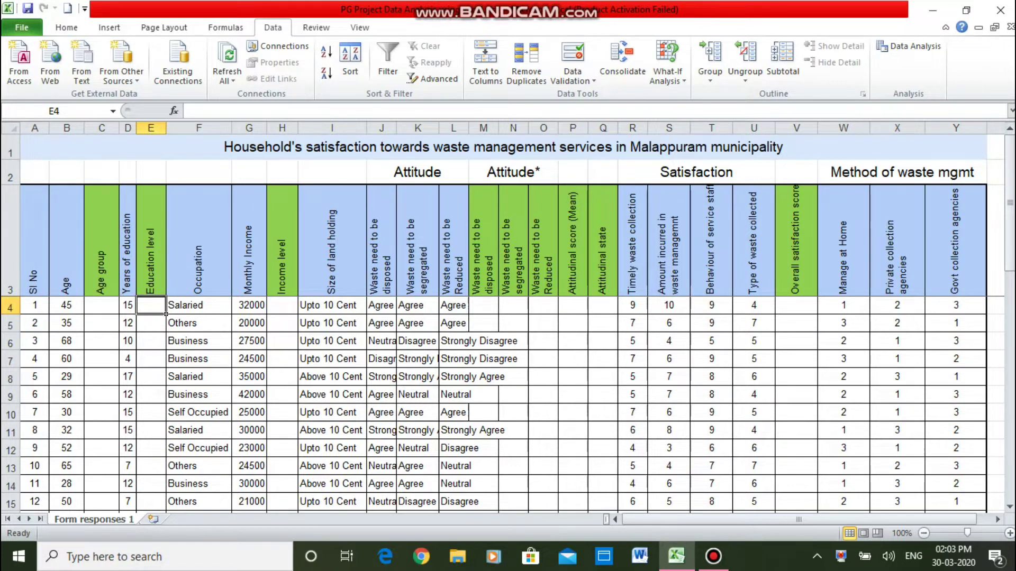
pyautogui.click(199, 305)
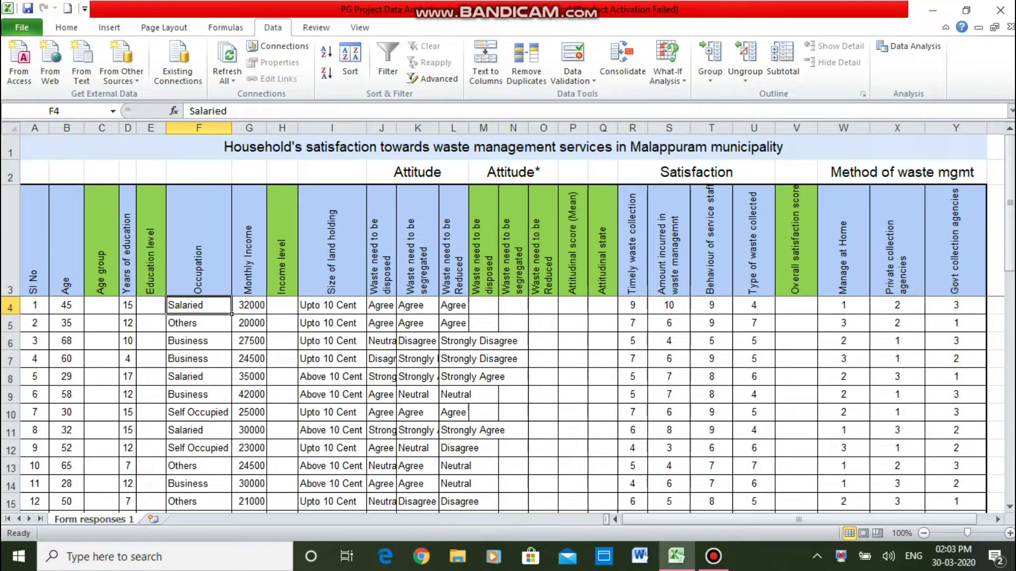
pyautogui.click(248, 306)
pyautogui.click(248, 240)
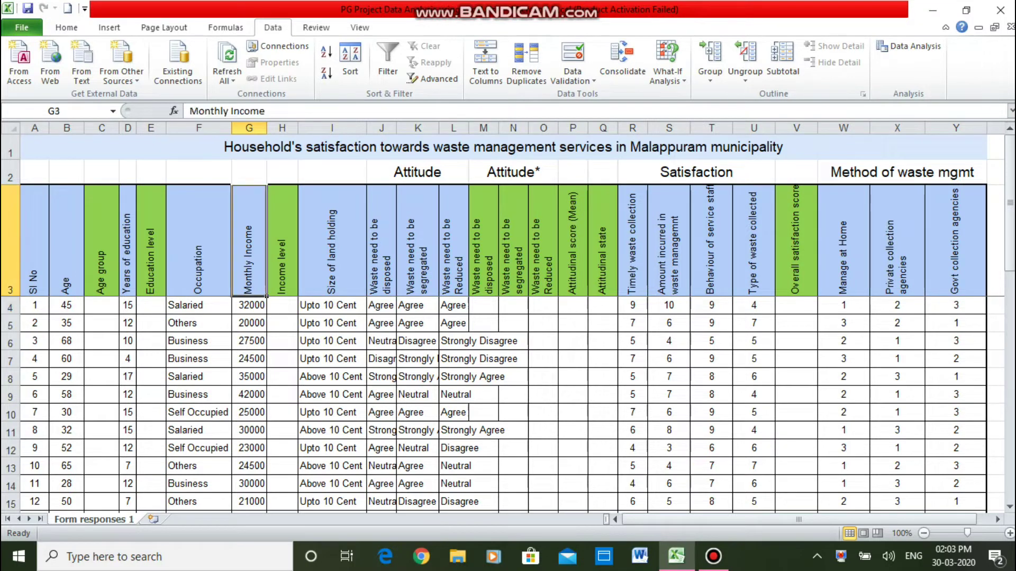
pyautogui.click(248, 306)
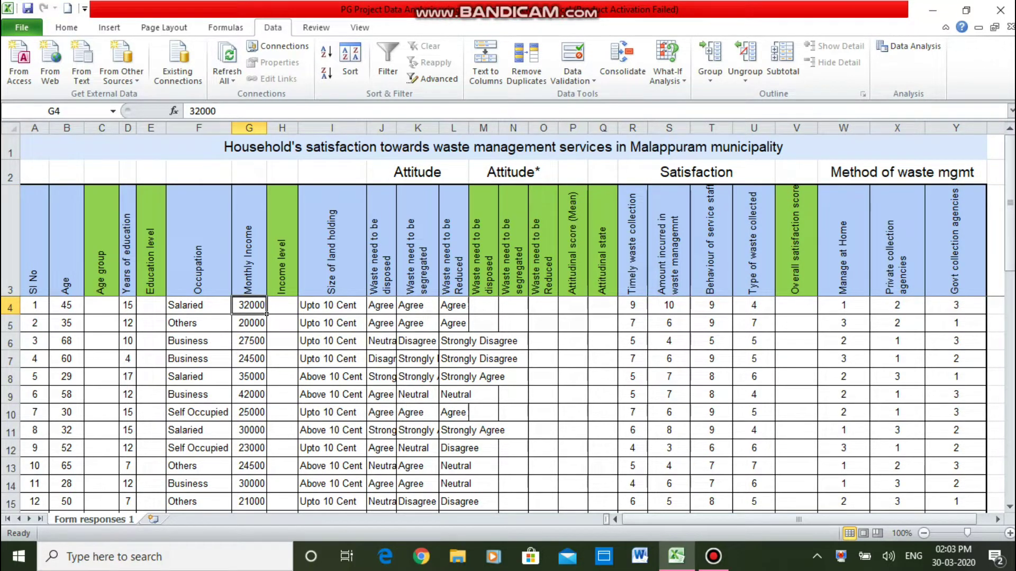
pyautogui.click(282, 305)
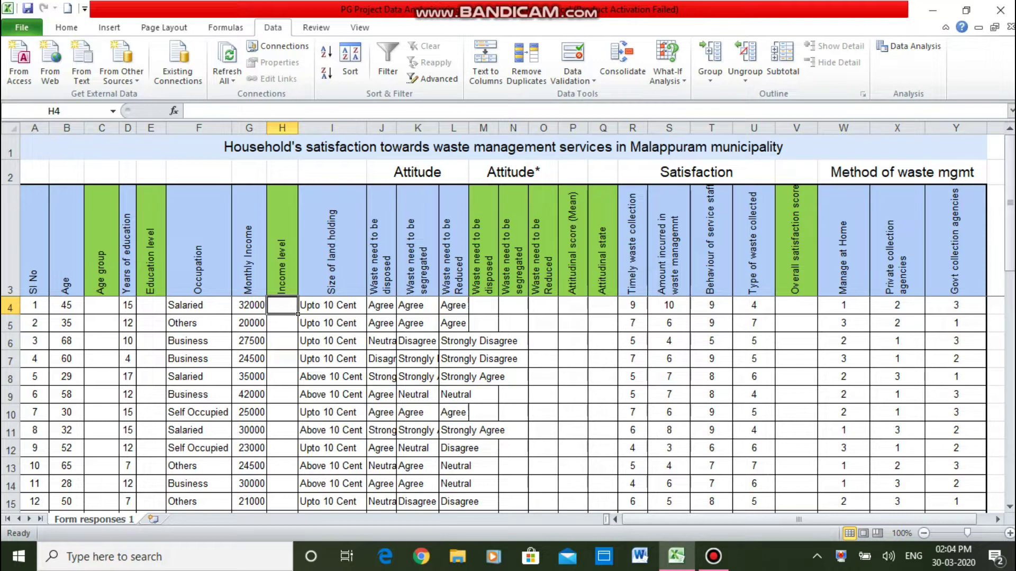
pyautogui.click(332, 305)
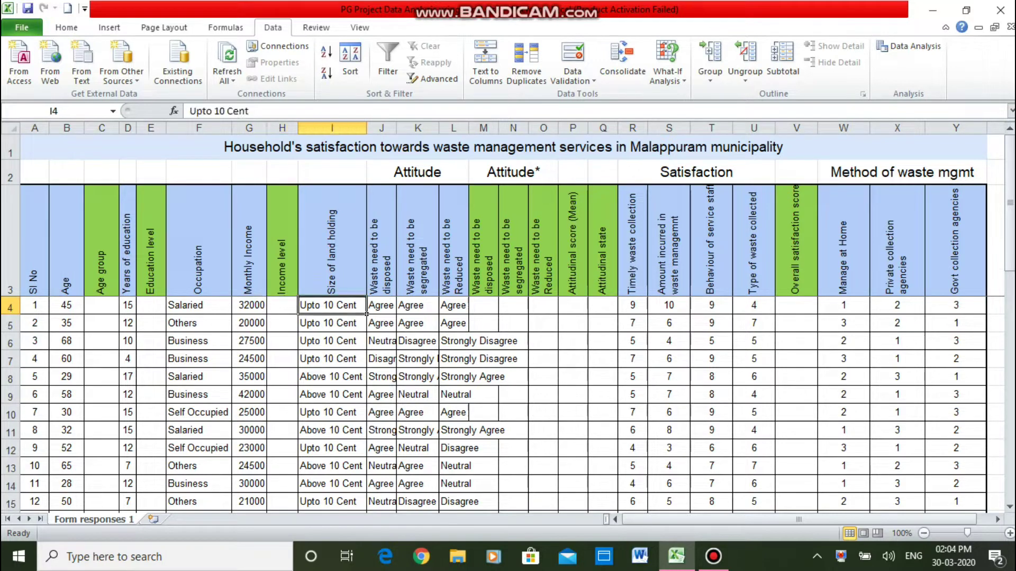
# Review the Attitude, Attitude*, Attitudinal score and state, and Satisfaction columns up to the Overall satisfaction score.
pyautogui.click(381, 306)
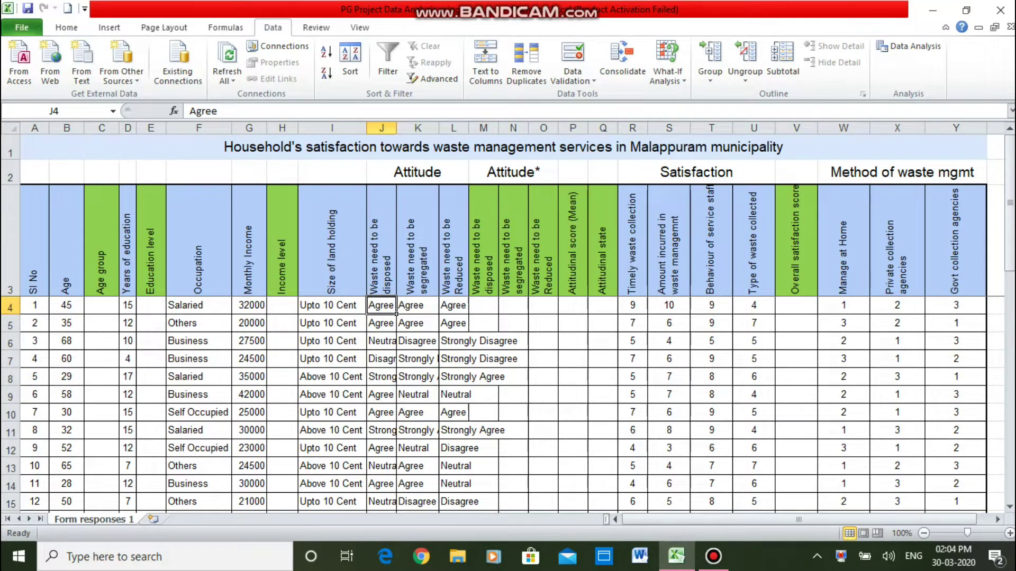
pyautogui.click(513, 305)
pyautogui.press('Left')
pyautogui.press('Right')
pyautogui.press('Right')
pyautogui.press('Left')
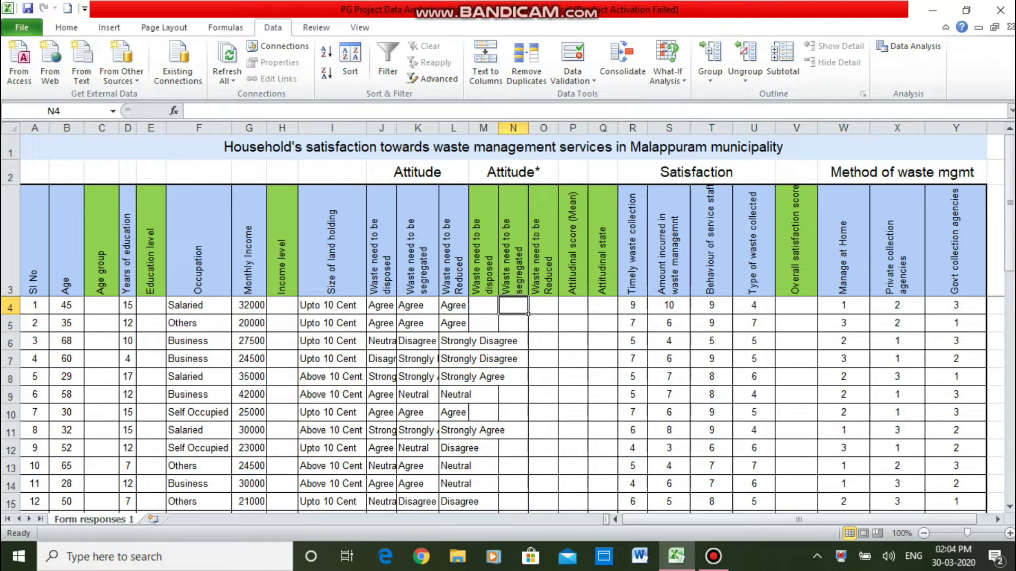
pyautogui.press('Right')
pyautogui.press('Right')
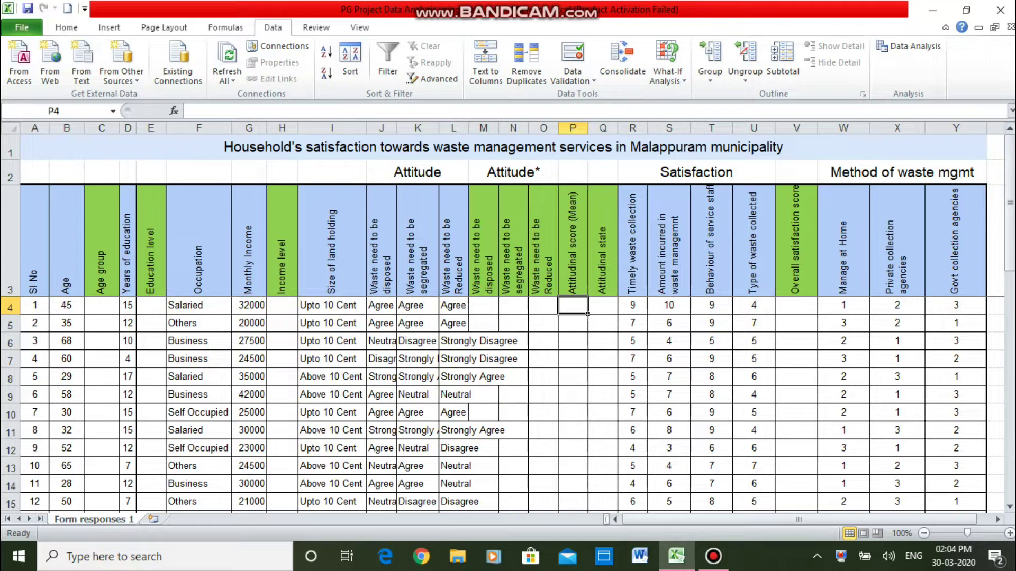
pyautogui.press('Right')
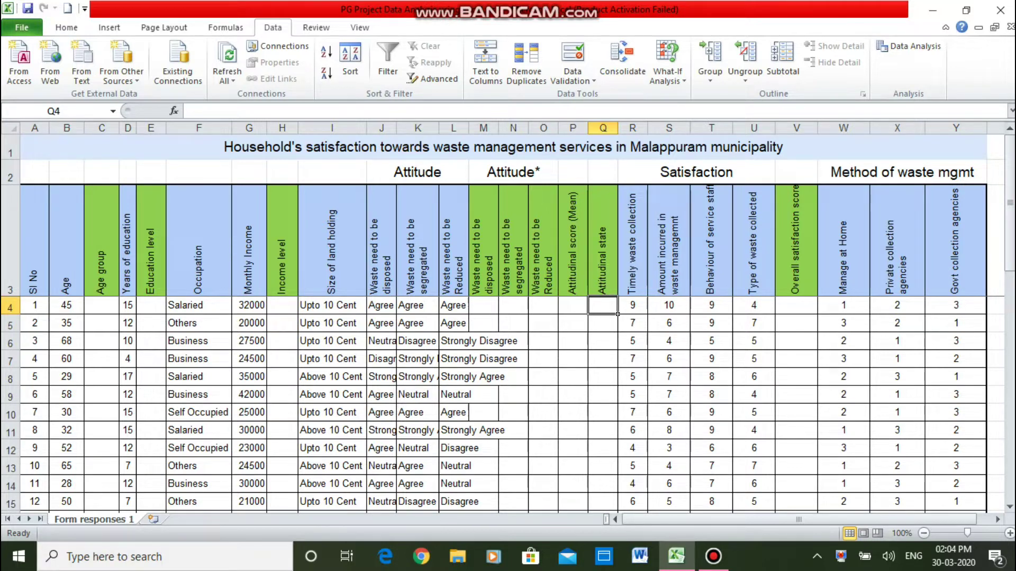
pyautogui.click(632, 305)
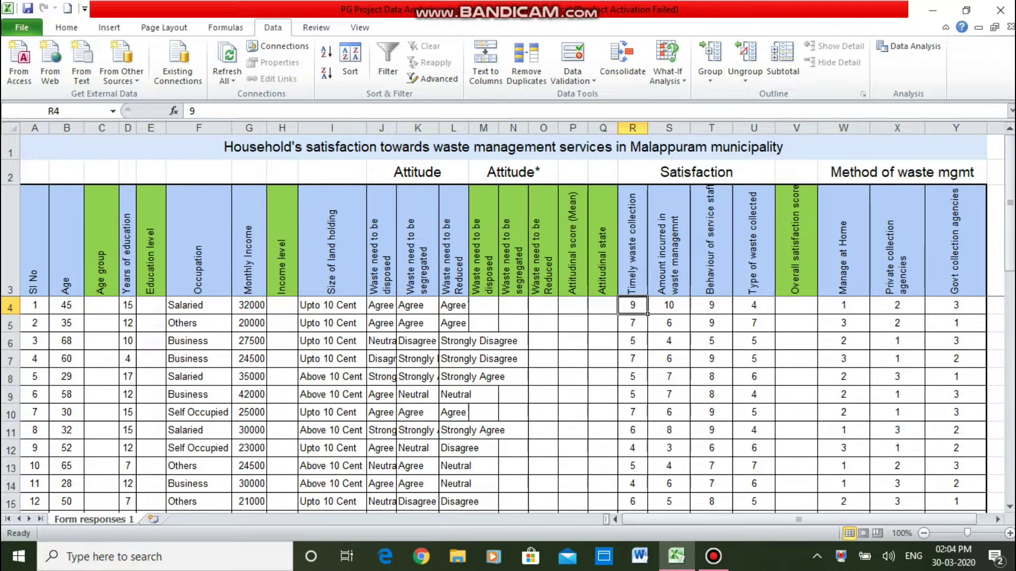
pyautogui.click(669, 306)
pyautogui.click(632, 306)
pyautogui.click(796, 305)
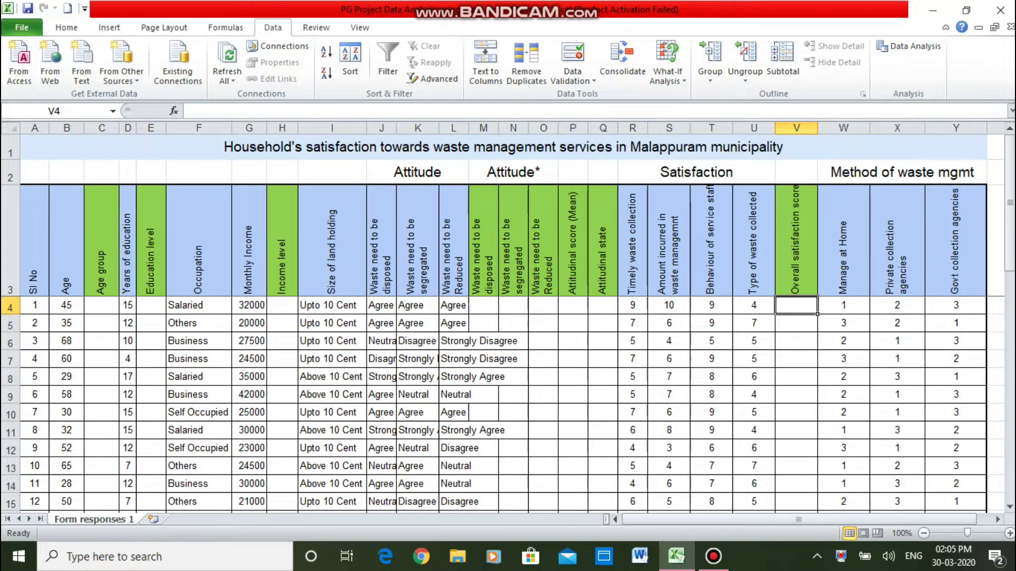
# Add filters to the header row 3 and sort the records by Age from smallest to largest.
pyautogui.click(101, 305)
pyautogui.click(102, 240)
pyautogui.click(101, 305)
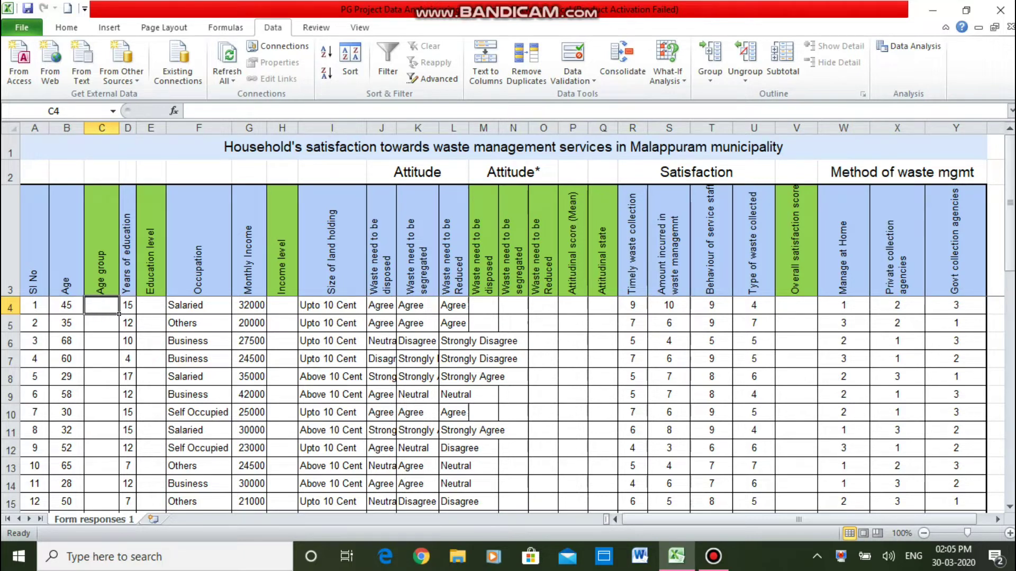
pyautogui.click(10, 241)
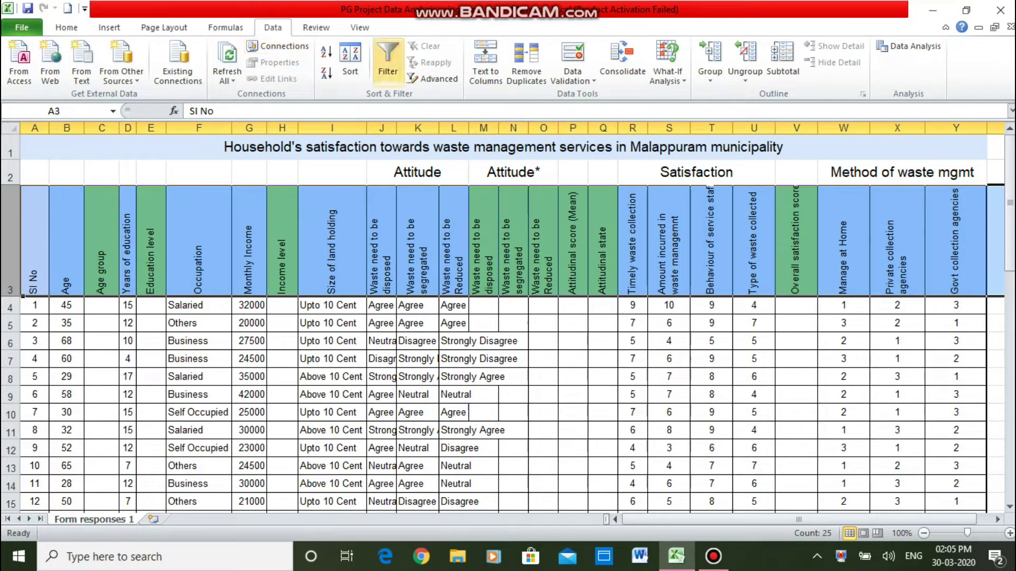
pyautogui.click(388, 60)
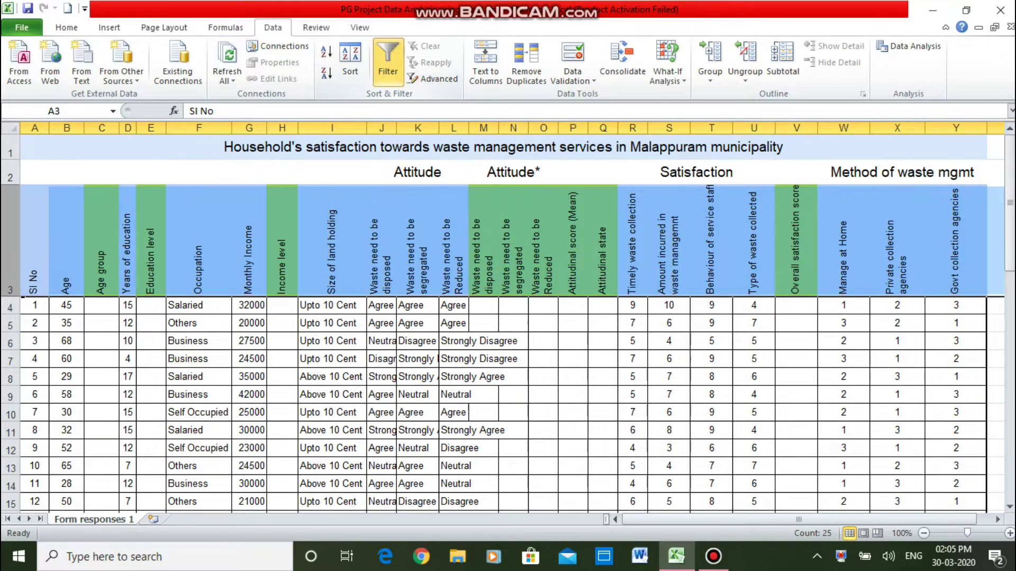
pyautogui.doubleClick(116, 312)
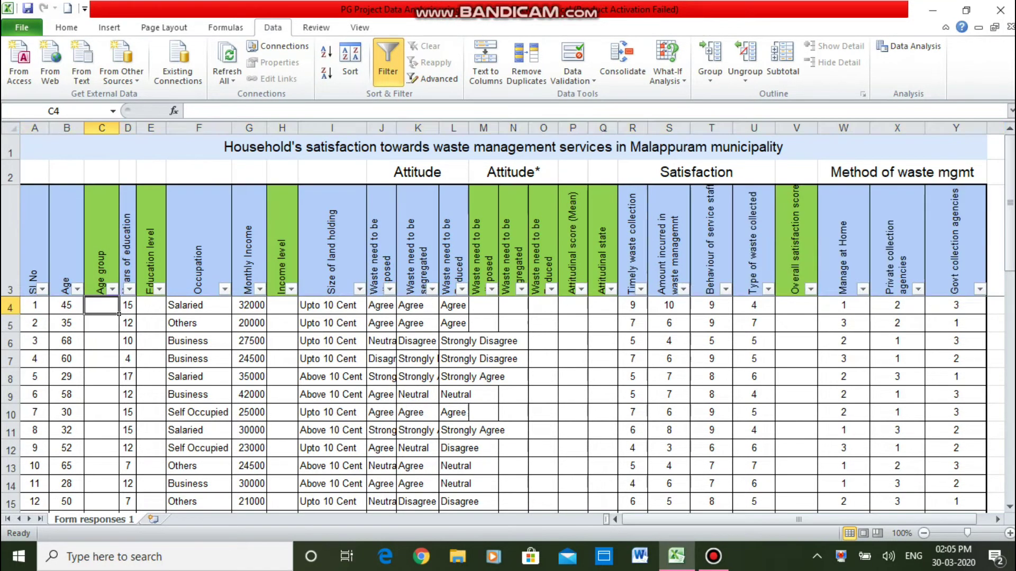
pyautogui.click(77, 290)
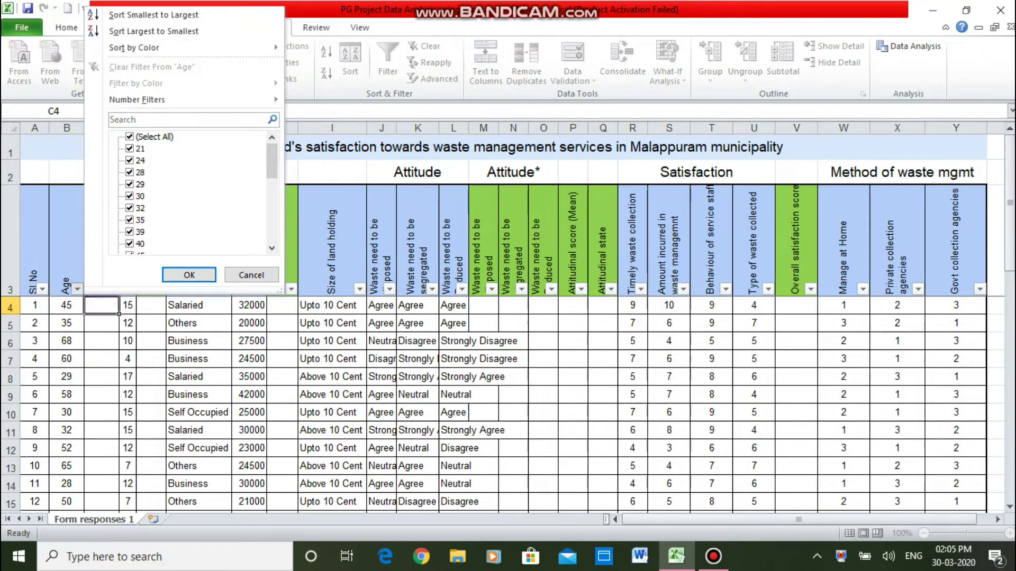
pyautogui.click(153, 14)
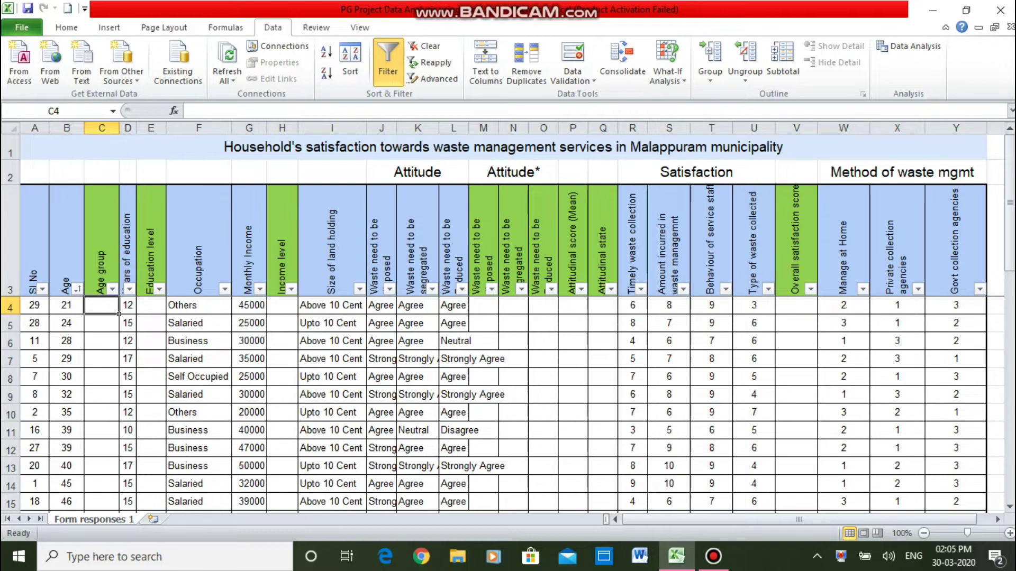
# Enter "Young" as the age group in C4 and fill it down to C10, covering ages 21 to 35.
pyautogui.write('Young')
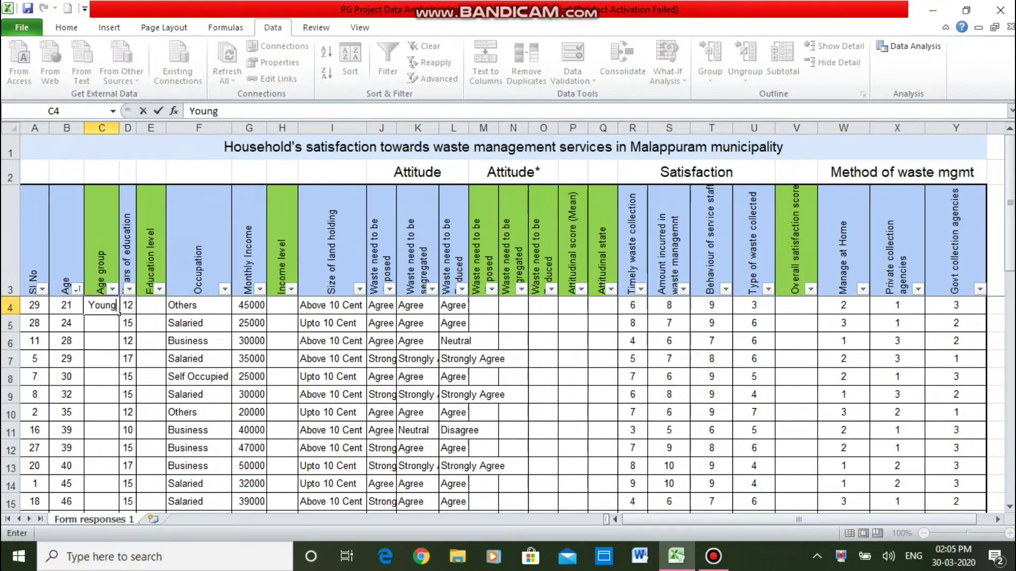
pyautogui.press('Return')
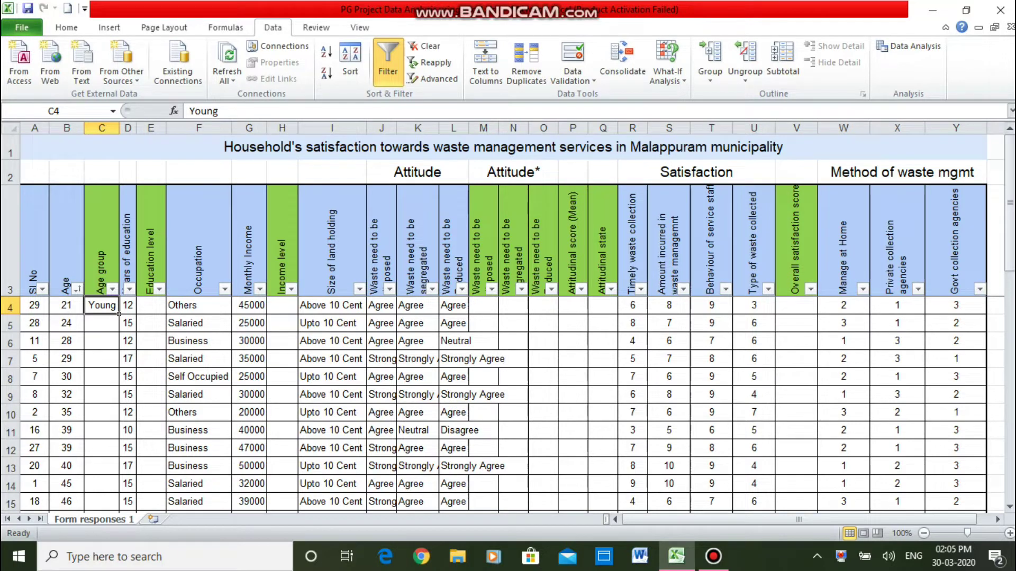
pyautogui.moveTo(119, 314); pyautogui.dragTo(119, 421)
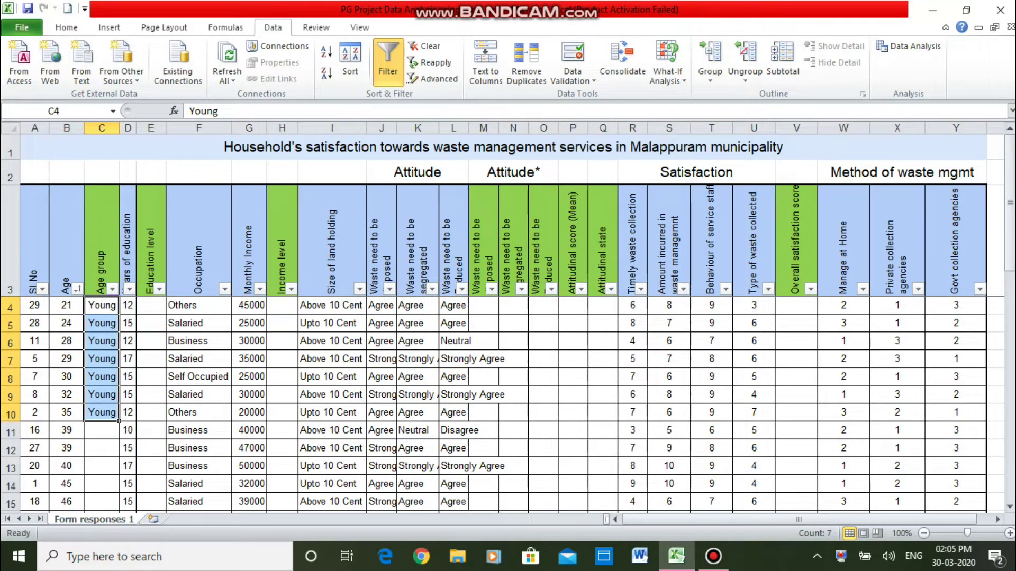
# Enter "Middle" as the age group in C11 and fill it down to C20, covering ages 39 to 54.
pyautogui.click(101, 430)
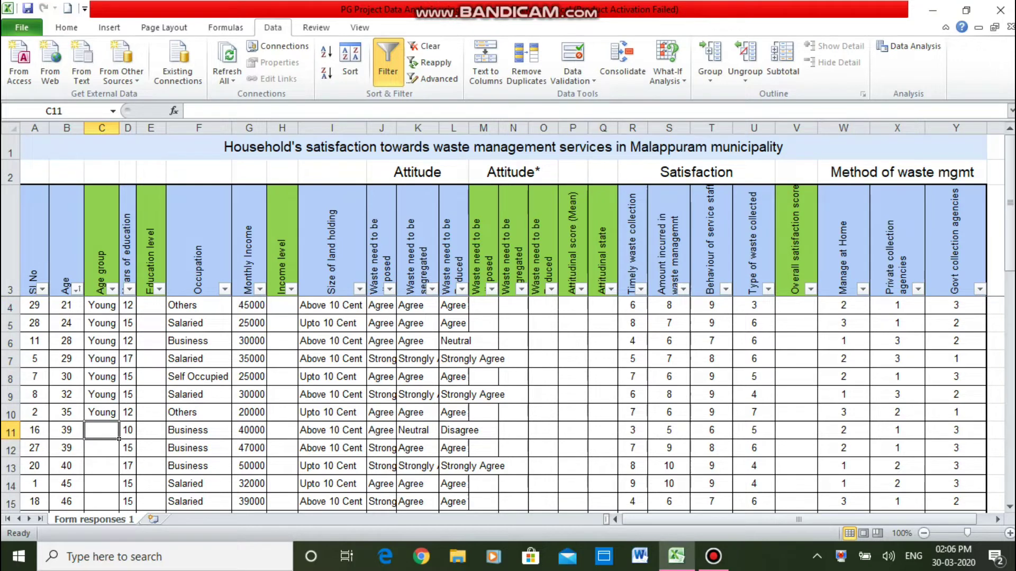
pyautogui.write('Middle')
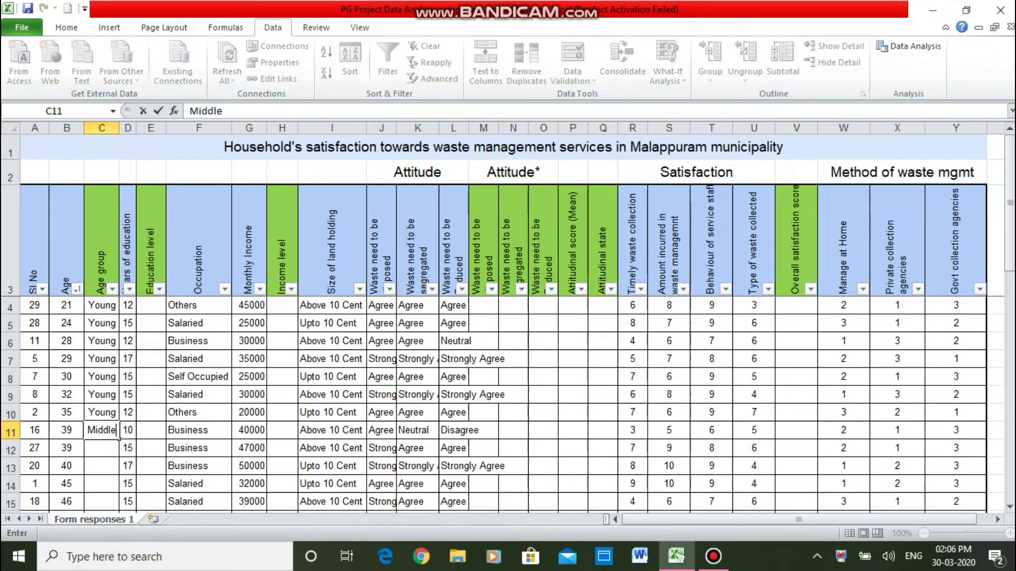
pyautogui.press('Return')
pyautogui.click(101, 430)
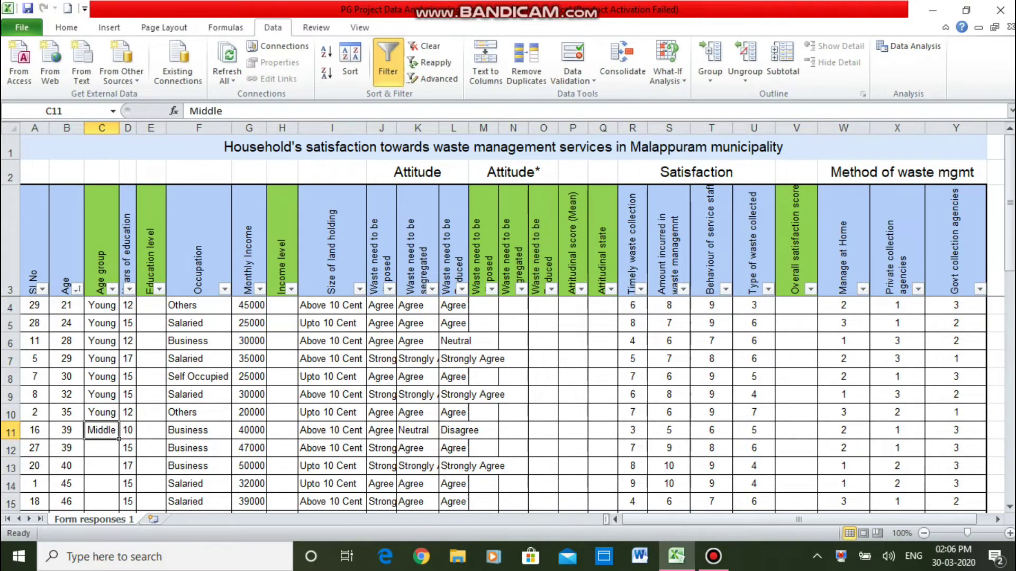
pyautogui.moveTo(119, 439); pyautogui.dragTo(119, 475)
pyautogui.click(118, 490)
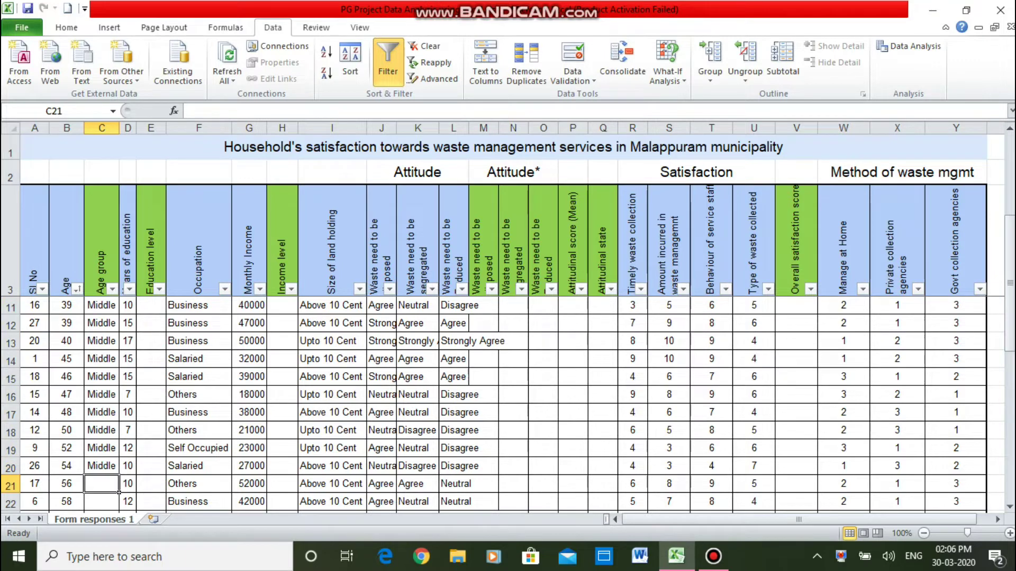
# Enter "Old" as the age group in C21 and fill it down to C33, covering ages 56 to 77.
pyautogui.write('Old')
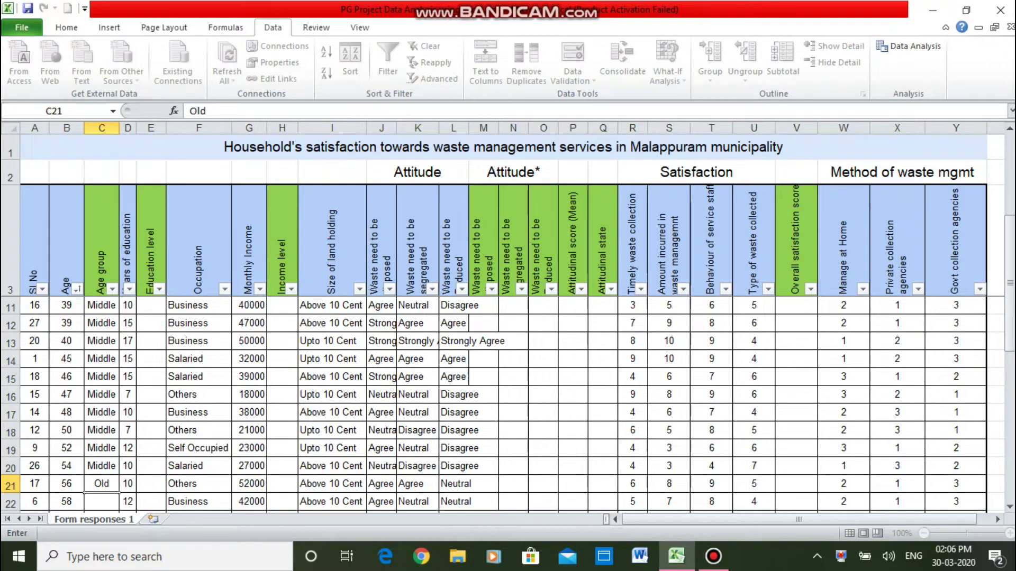
pyautogui.click(119, 491)
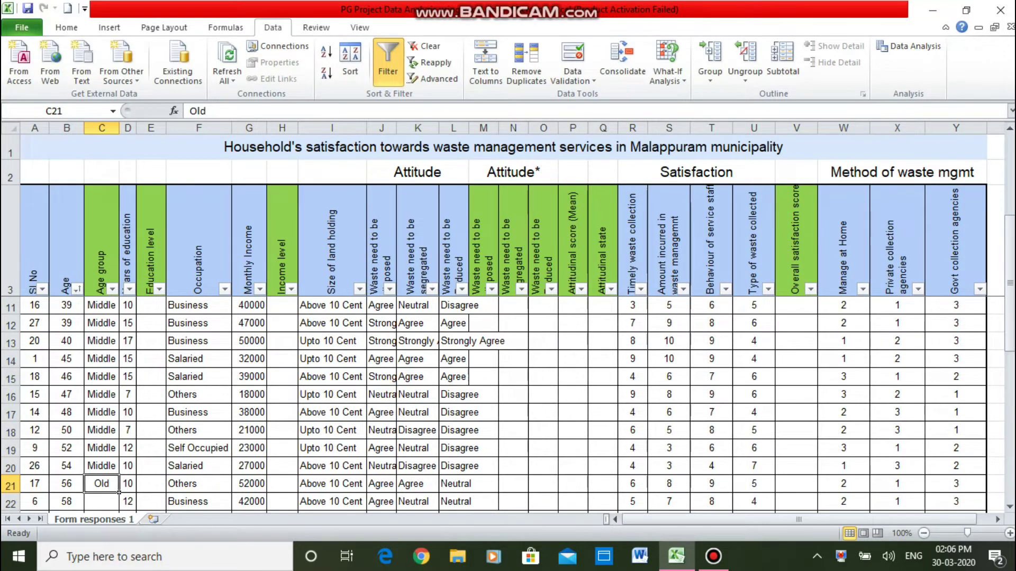
pyautogui.moveTo(120, 492)
pyautogui.mouseDown()
pyautogui.moveTo(121, 508)
pyautogui.moveTo(119, 493)
pyautogui.mouseUp()
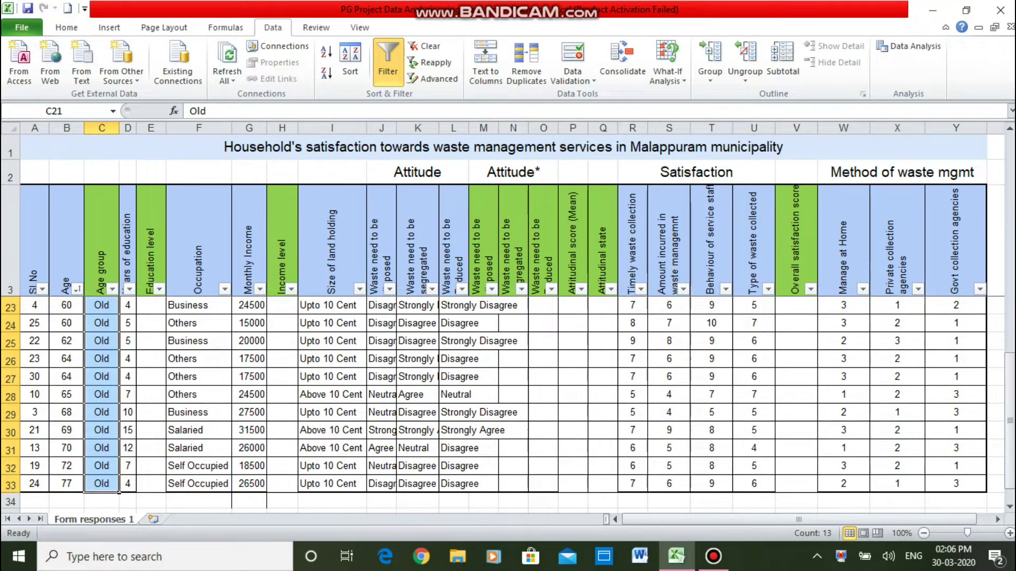
# Sort the records by Years of education from smallest to largest.
pyautogui.press('Up')
pyautogui.press('Up')
pyautogui.press('Up')
pyautogui.press('Up')
pyautogui.press('Up')
pyautogui.press('Up')
pyautogui.press('Up')
pyautogui.press('Up')
pyautogui.press('Up')
pyautogui.press('Up')
pyautogui.press('Up')
pyautogui.press('Up')
pyautogui.press('Up')
pyautogui.press('Up')
pyautogui.press('Up')
pyautogui.press('Up')
pyautogui.press('Up')
pyautogui.press('Up')
pyautogui.press('Up')
pyautogui.press('Up')
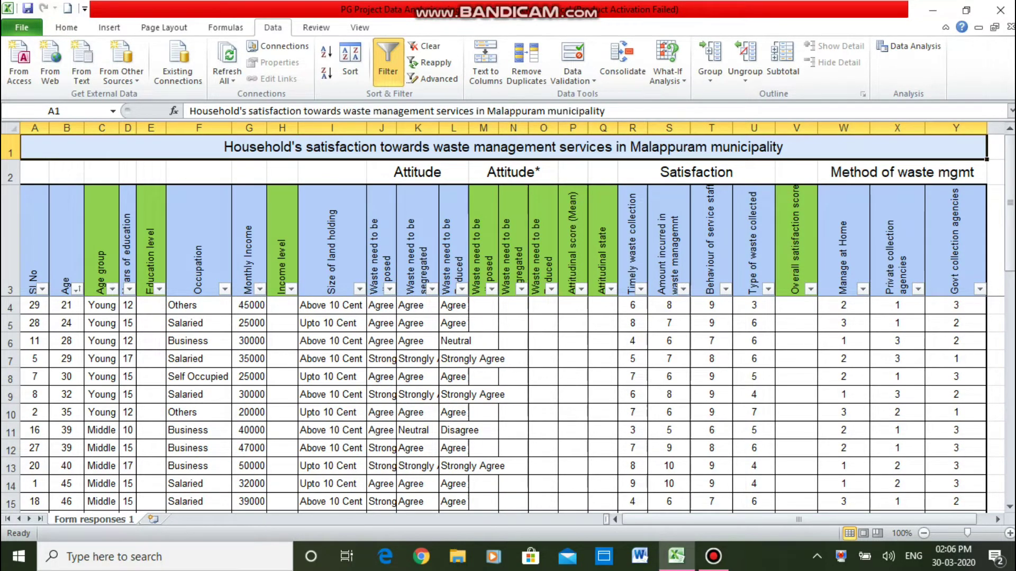
pyautogui.click(129, 289)
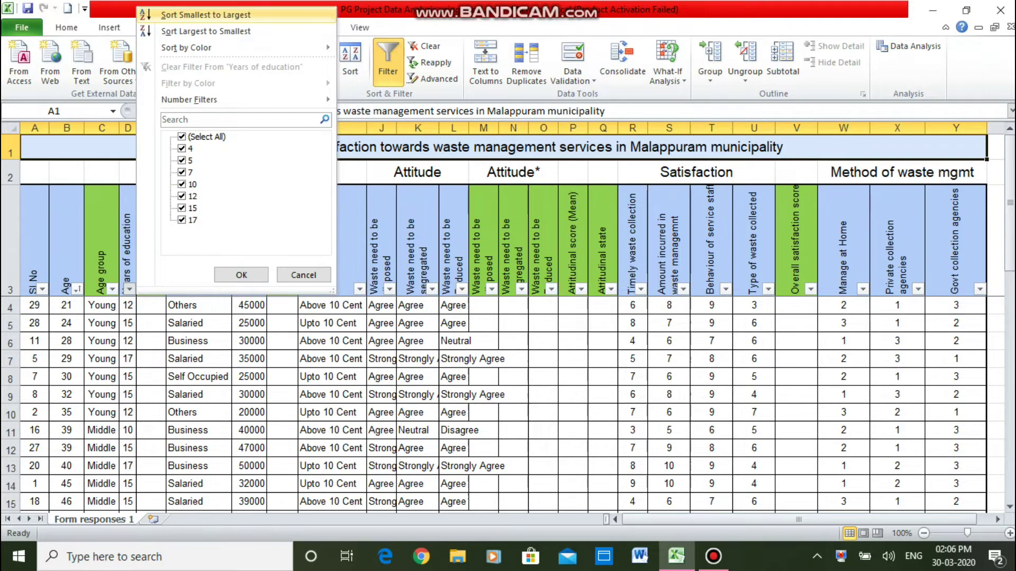
pyautogui.click(206, 15)
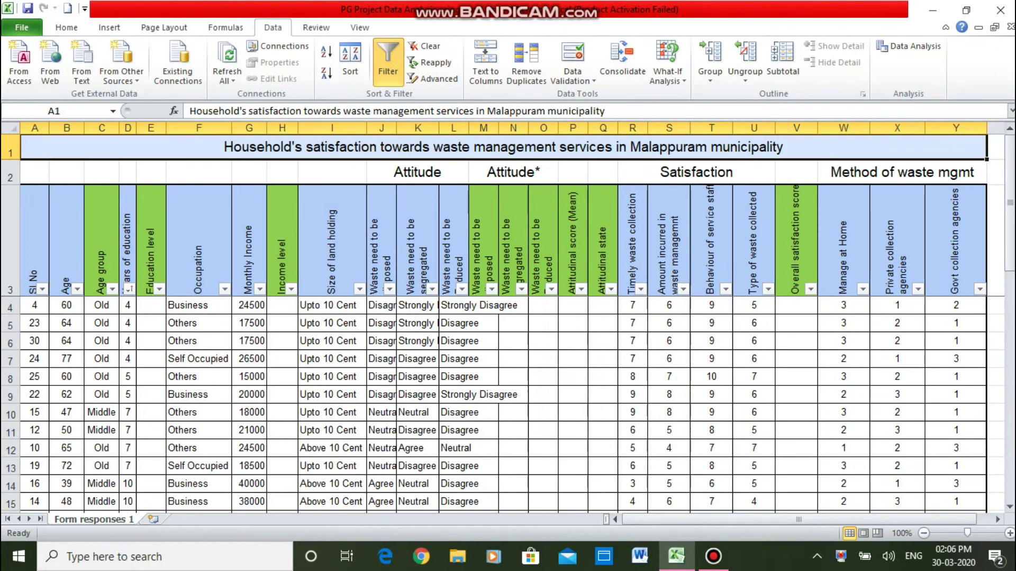
# Enter "Low" as the education level in E4 and fill it down to E13, covering 4 to 7 years of education.
pyautogui.click(151, 305)
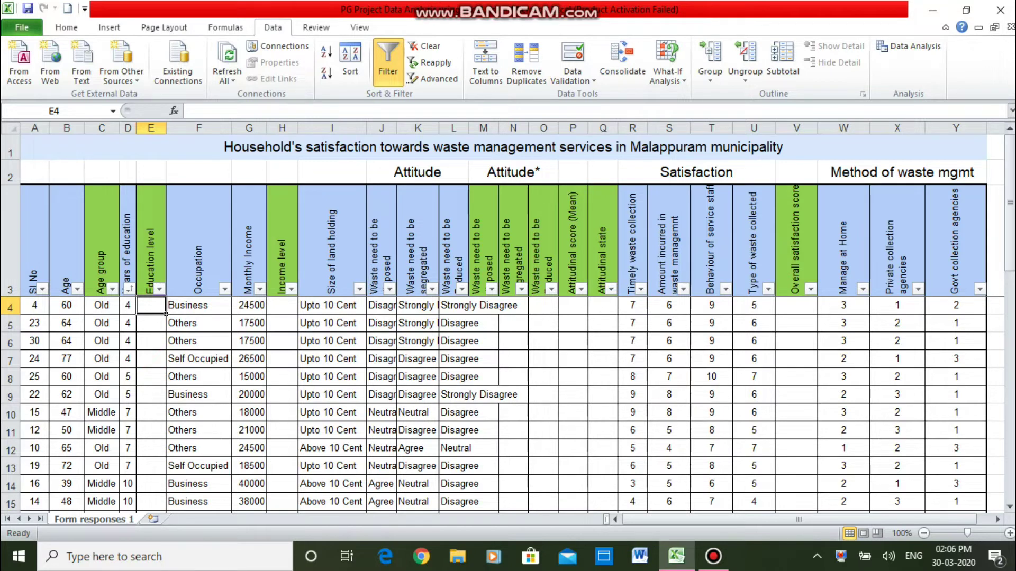
pyautogui.write('LOw')
pyautogui.press('BackSpace')
pyautogui.press('BackSpace')
pyautogui.write('ow')
pyautogui.hotkey('ctrl', 'Return')
pyautogui.moveTo(166, 313); pyautogui.dragTo(168, 475)
# Enter "Moderate" as the education level in E14 and fill it down to E24, covering 10 to 12 years of education.
pyautogui.click(164, 480)
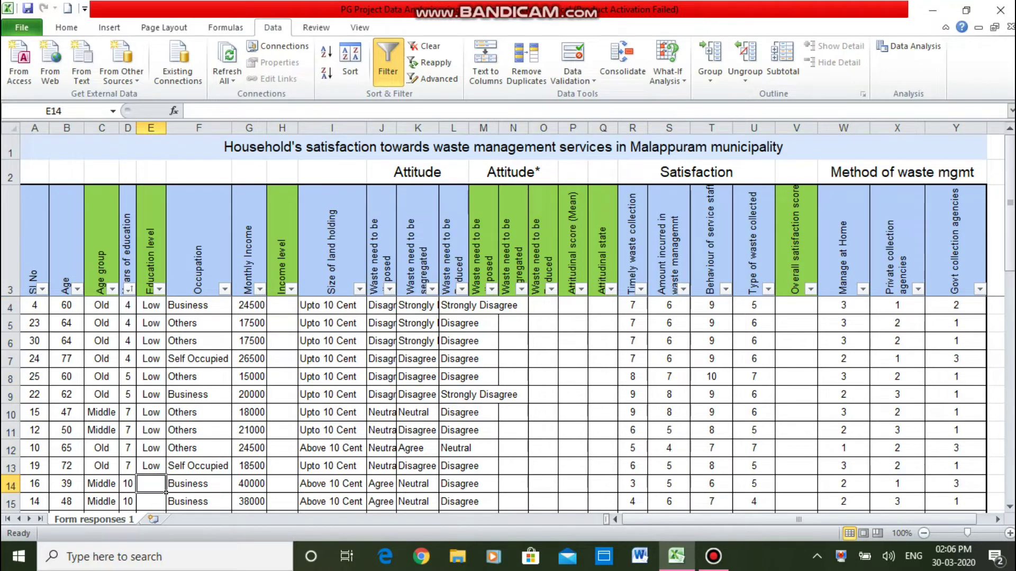
pyautogui.write('M')
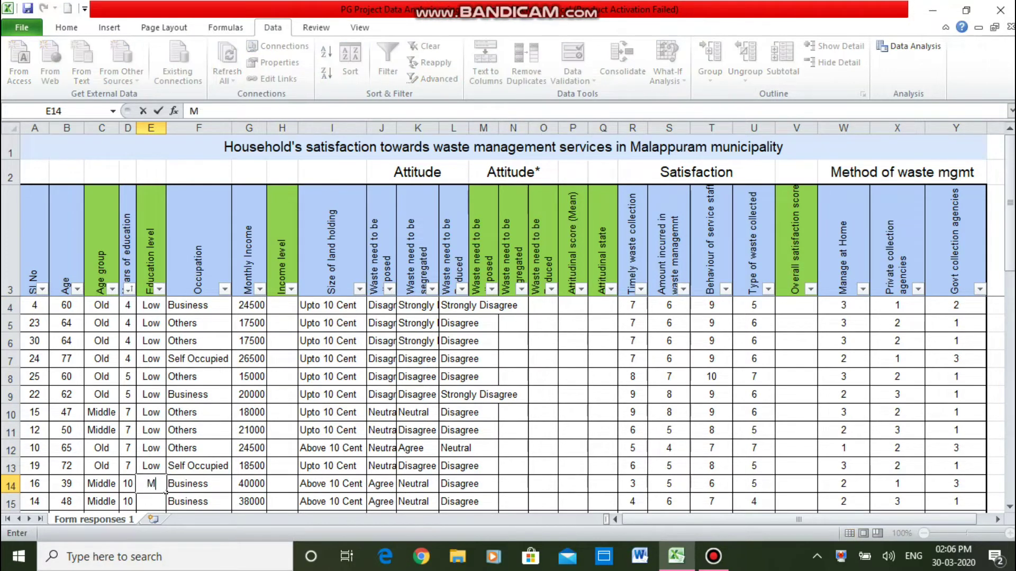
pyautogui.write('oderate')
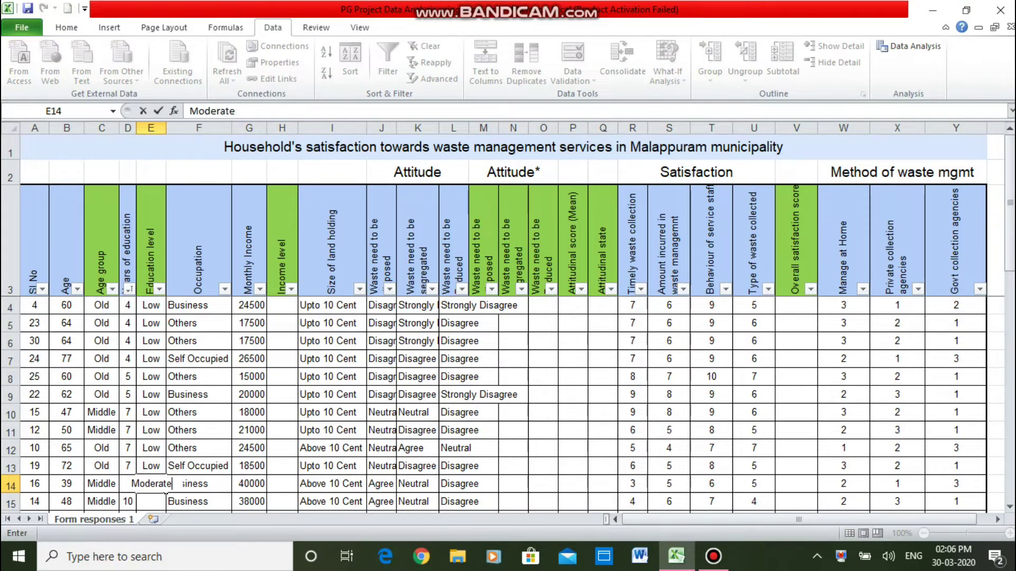
pyautogui.press('Return')
pyautogui.press('Up')
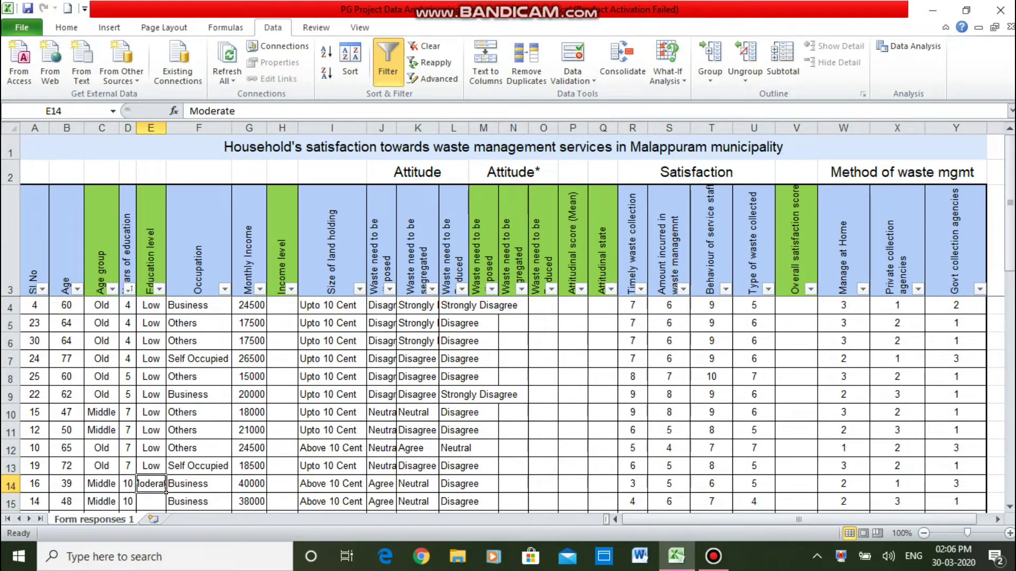
pyautogui.moveTo(166, 492); pyautogui.dragTo(167, 382)
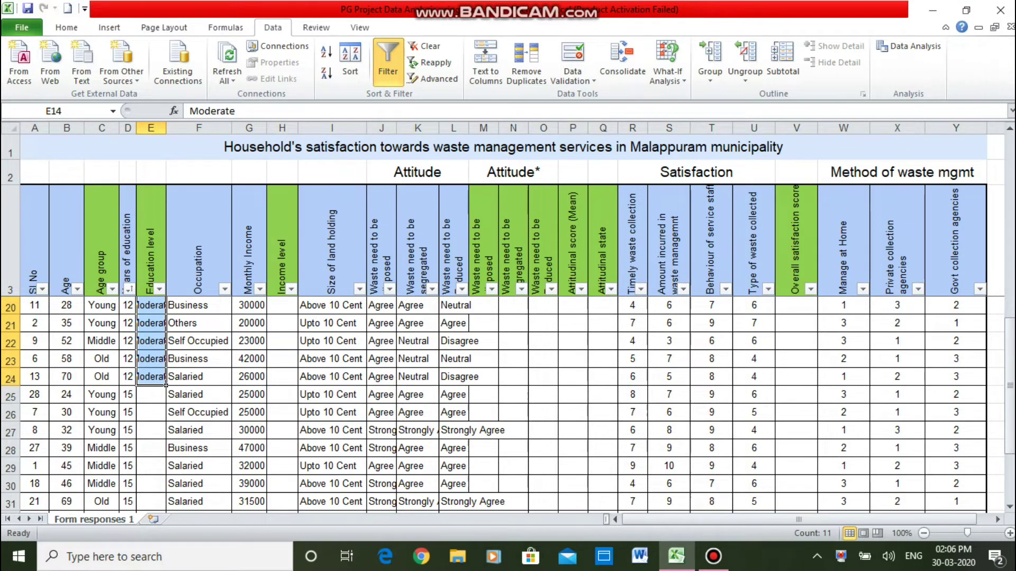
# Enter "High" as the education level in E25 and fill it down to E33, covering 15 to 17 years of education.
pyautogui.click(150, 394)
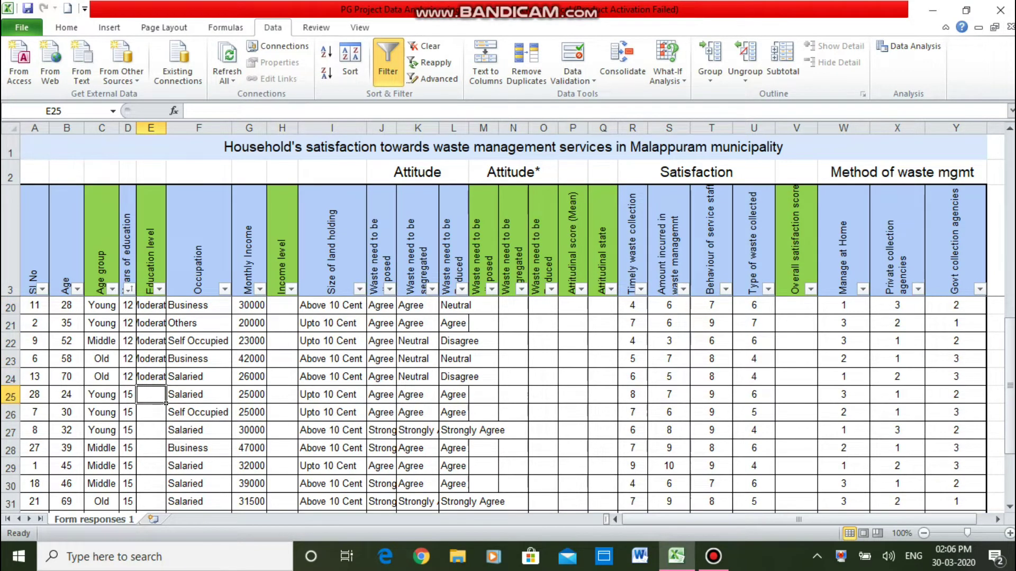
pyautogui.write('Hin')
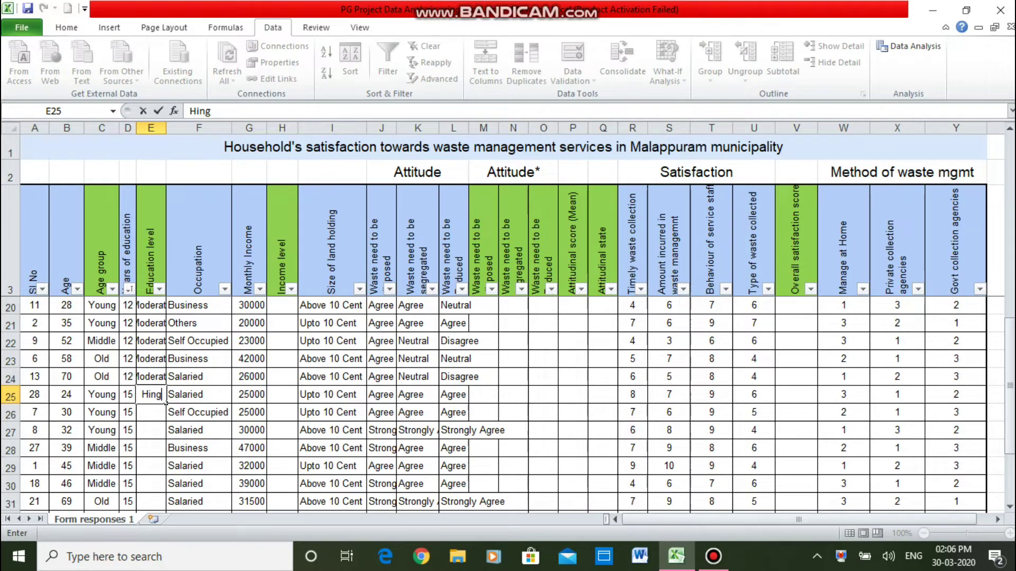
pyautogui.press('BackSpace')
pyautogui.write('gh')
pyautogui.press('Return')
pyautogui.press('Up')
pyautogui.moveTo(165, 404); pyautogui.dragTo(165, 493)
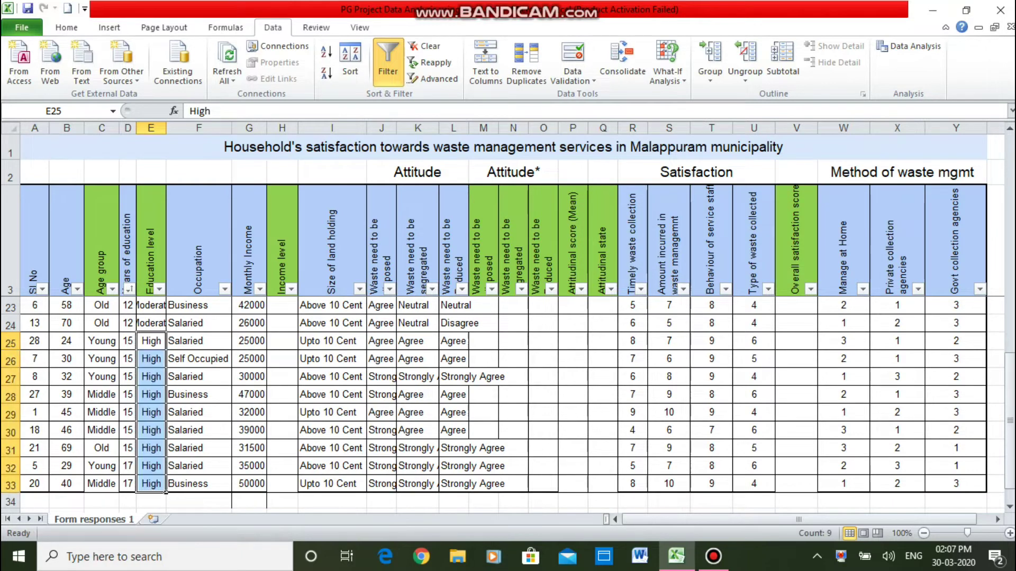
# Review the Monthly Income values from G4 down to the last record in row 33.
pyautogui.click(282, 305)
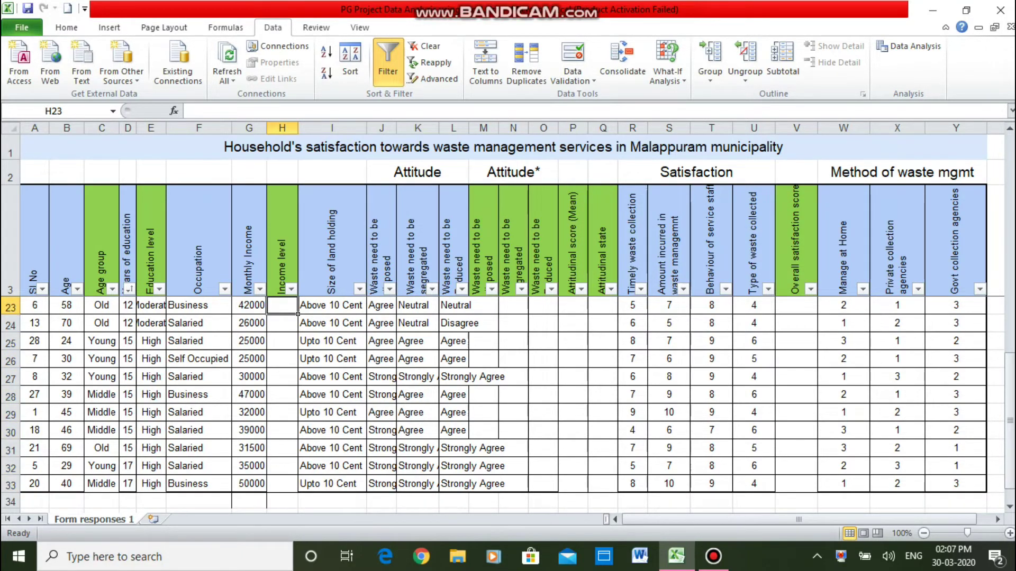
pyautogui.press('Up')
pyautogui.press('Up')
pyautogui.press('Up')
pyautogui.press('Up')
pyautogui.press('Up')
pyautogui.press('Up')
pyautogui.press('Up')
pyautogui.press('Up')
pyautogui.press('Up')
pyautogui.press('Up')
pyautogui.press('Up')
pyautogui.press('Up')
pyautogui.press('Up')
pyautogui.press('Up')
pyautogui.press('Up')
pyautogui.press('Up')
pyautogui.press('Up')
pyautogui.press('Up')
pyautogui.press('Up')
pyautogui.press('Up')
pyautogui.press('Up')
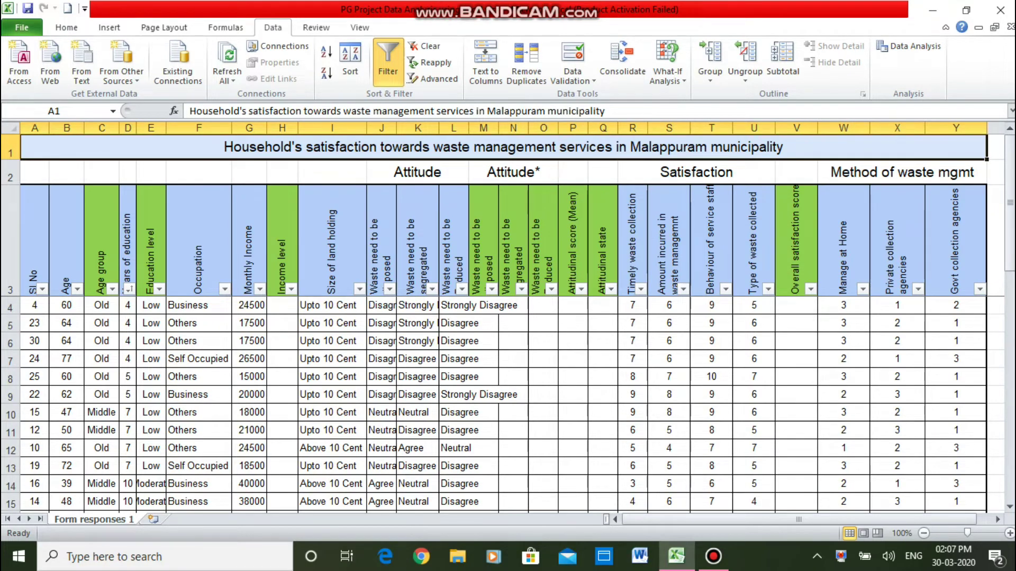
pyautogui.click(248, 305)
pyautogui.moveTo(1010, 203); pyautogui.dragTo(1009, 432)
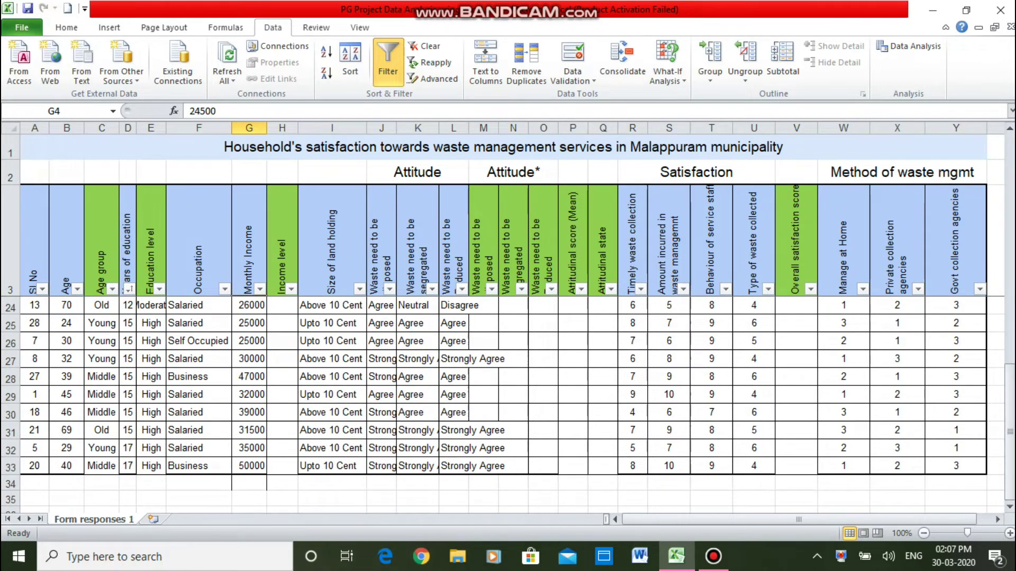
# Calculate the minimum monthly income of G4:G33 in G34 and the maximum in G35.
pyautogui.click(248, 483)
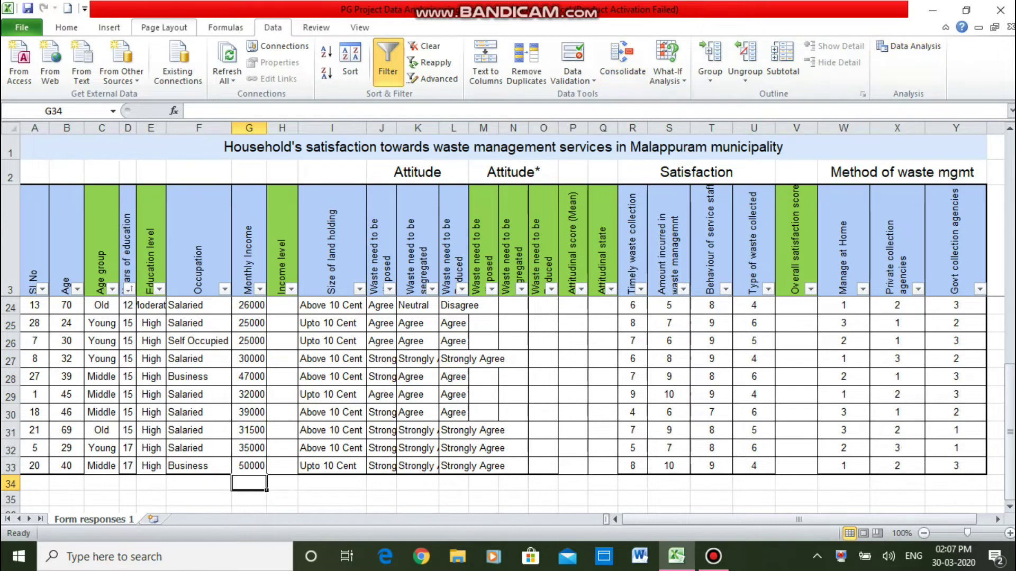
pyautogui.click(66, 27)
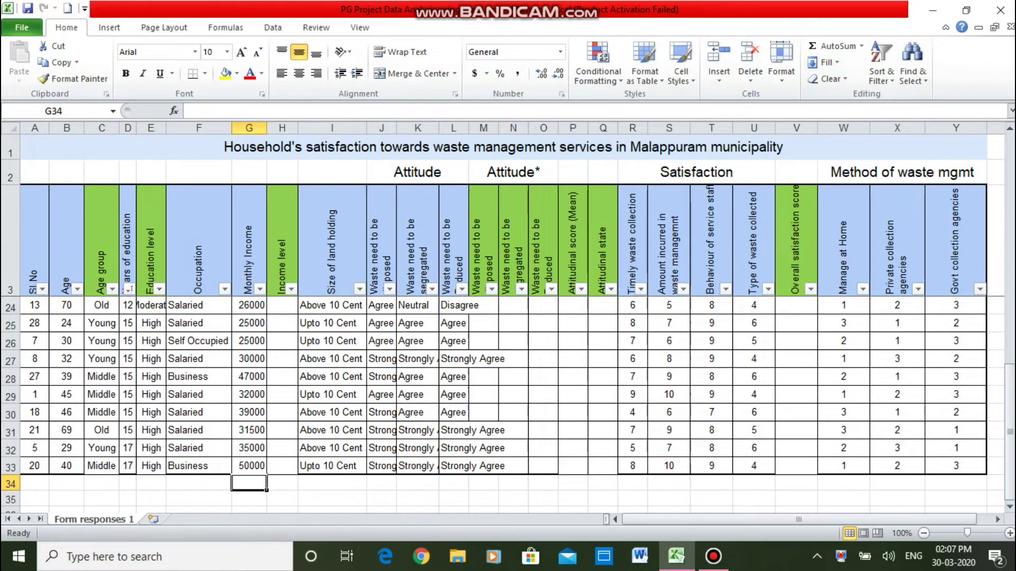
pyautogui.click(861, 46)
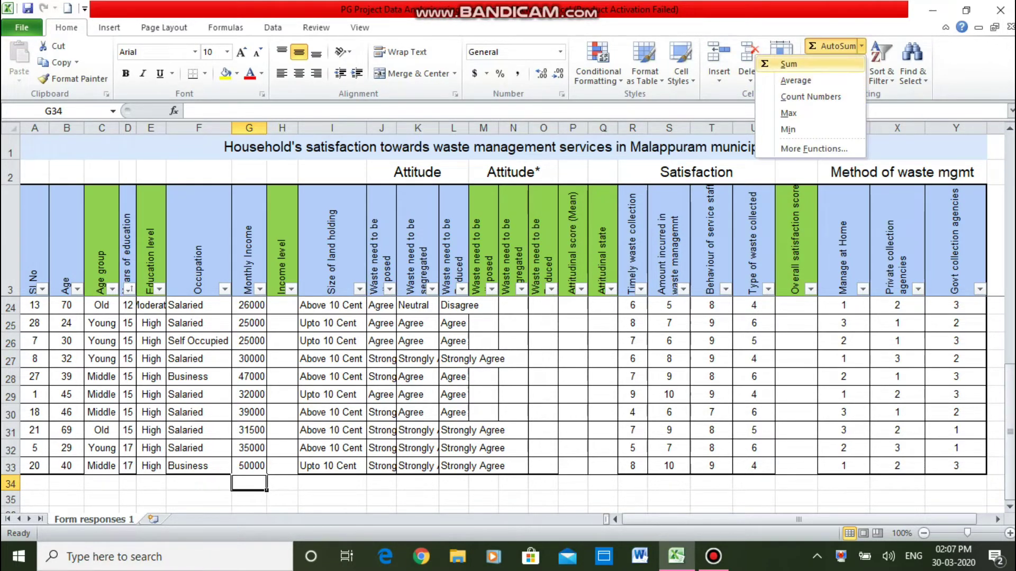
pyautogui.click(788, 130)
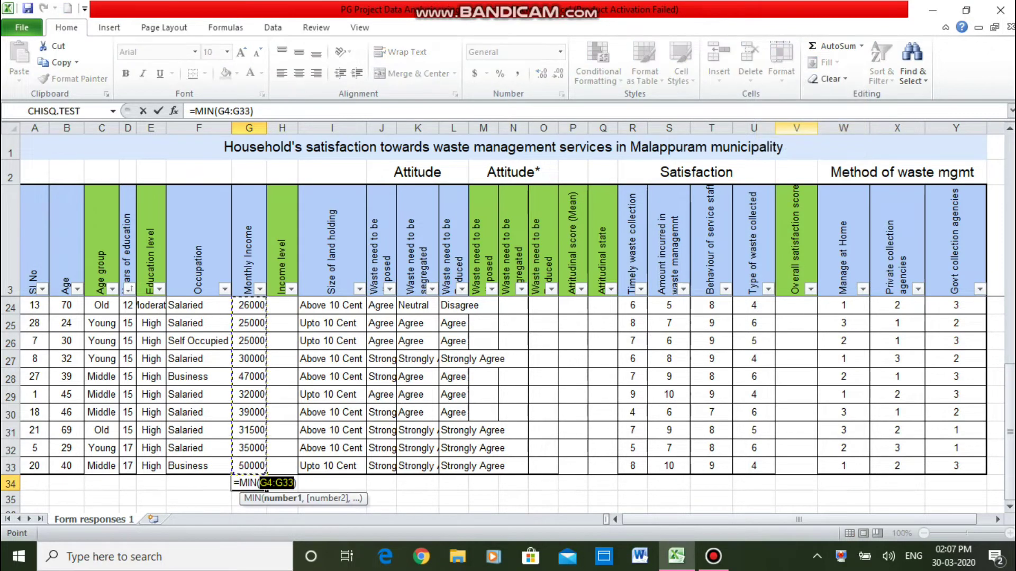
pyautogui.press('Return')
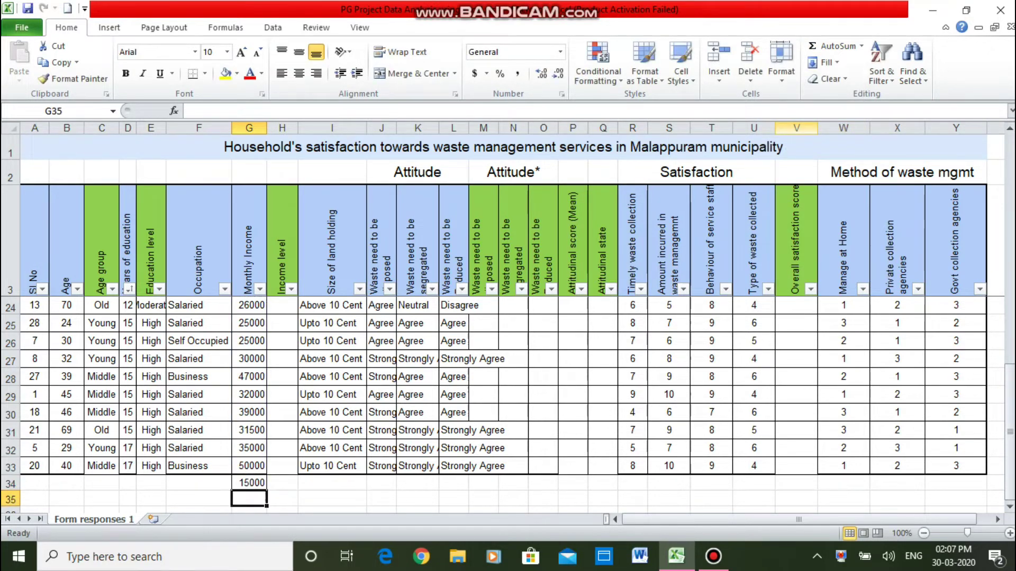
pyautogui.click(861, 46)
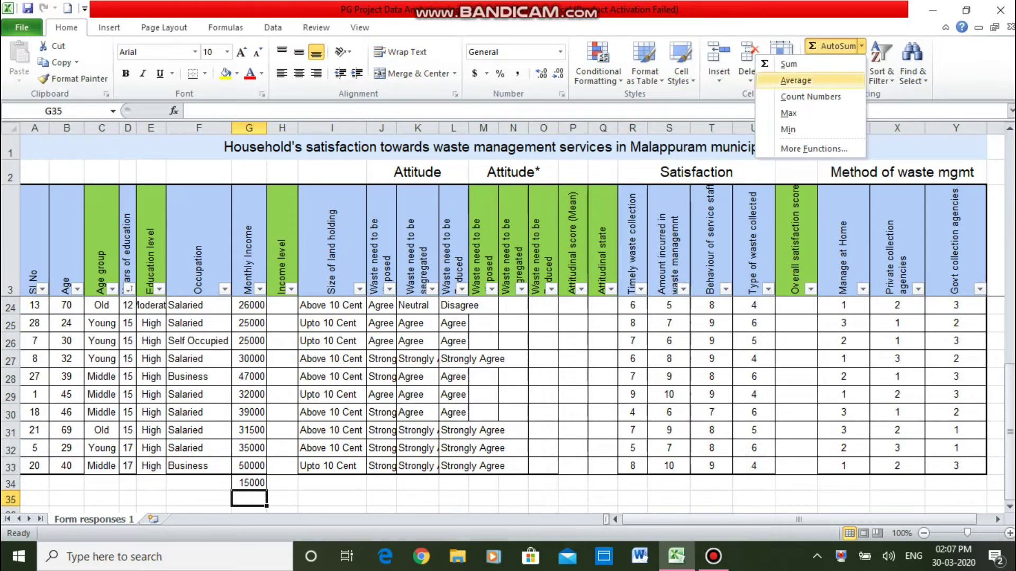
pyautogui.click(788, 112)
pyautogui.press('Return')
# Sort the records by Monthly Income from smallest to largest.
pyautogui.press('Up')
pyautogui.press('Up')
pyautogui.press('Up')
pyautogui.press('Up')
pyautogui.press('Up')
pyautogui.press('Up')
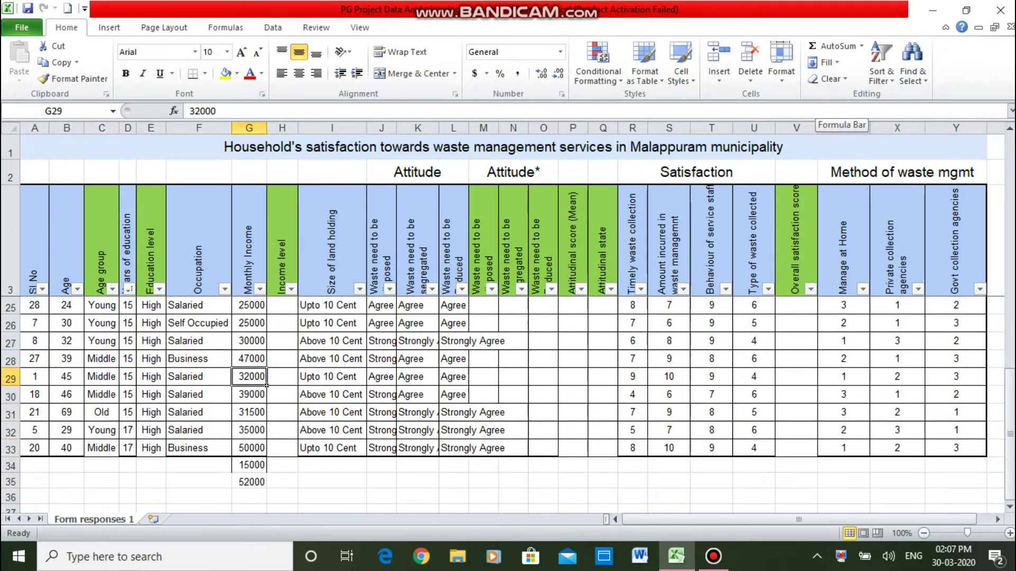
pyautogui.press('Up')
pyautogui.press('Up')
pyautogui.press('Up')
pyautogui.press('Up')
pyautogui.press('Up')
pyautogui.press('Up')
pyautogui.press('Up')
pyautogui.press('Up')
pyautogui.press('Up')
pyautogui.press('Up')
pyautogui.press('Up')
pyautogui.press('Up')
pyautogui.press('Up')
pyautogui.press('Up')
pyautogui.press('Up')
pyautogui.press('Up')
pyautogui.press('Up')
pyautogui.press('Up')
pyautogui.press('Up')
pyautogui.press('Up')
pyautogui.press('Down')
pyautogui.press('Down')
pyautogui.press('Down')
pyautogui.press('Right')
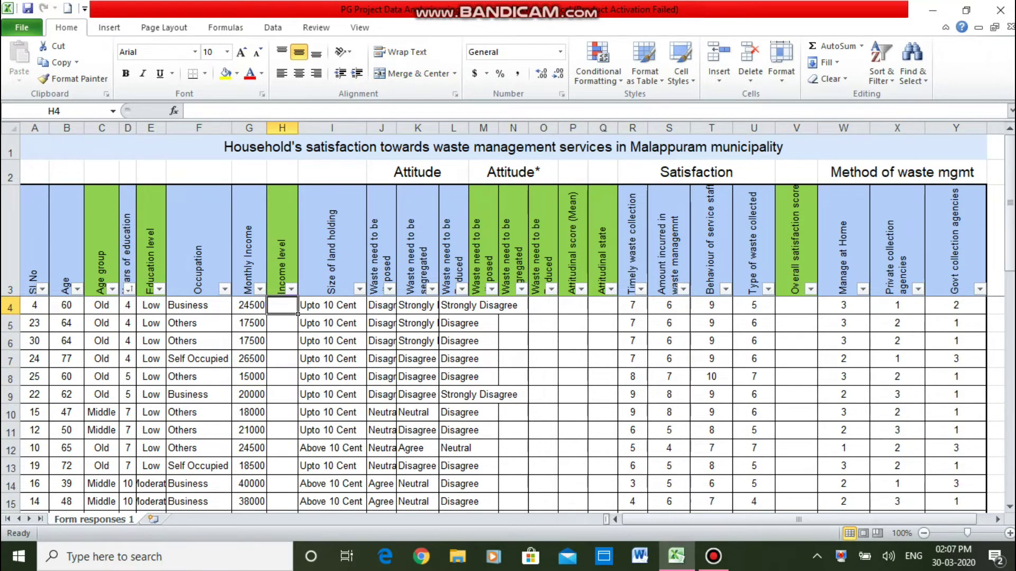
pyautogui.click(259, 289)
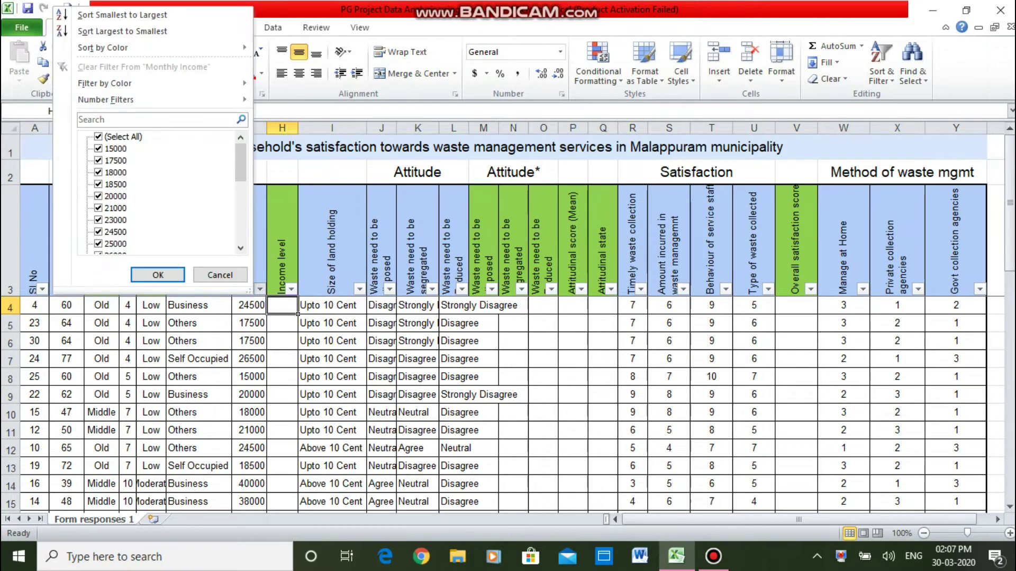
pyautogui.click(122, 15)
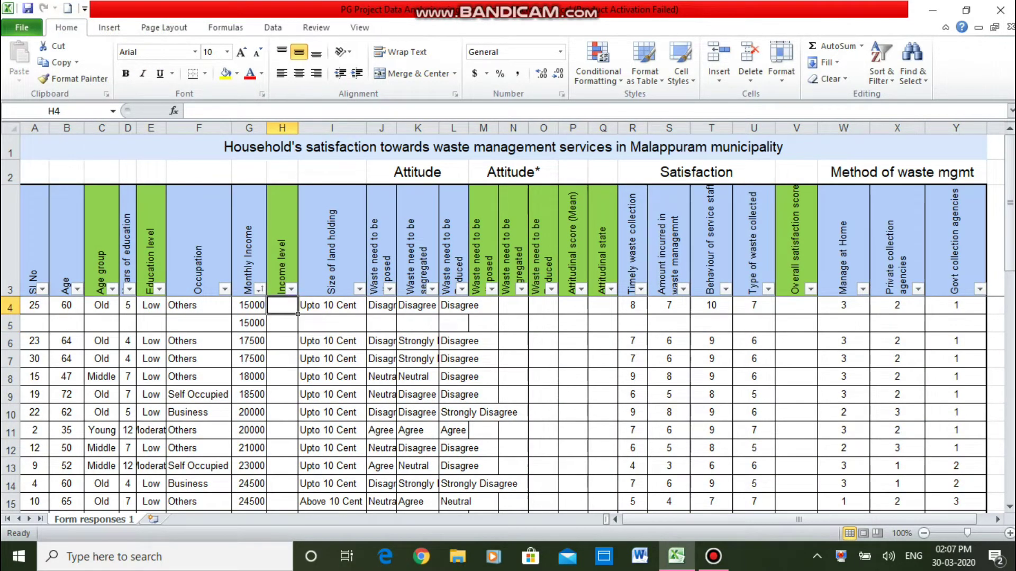
# Enter "Lower" as the income level in H4 and fill it down to H11, covering incomes from 15000 to 20000.
pyautogui.write('Lower')
pyautogui.press('Return')
pyautogui.click(282, 305)
pyautogui.moveTo(297, 314); pyautogui.dragTo(298, 439)
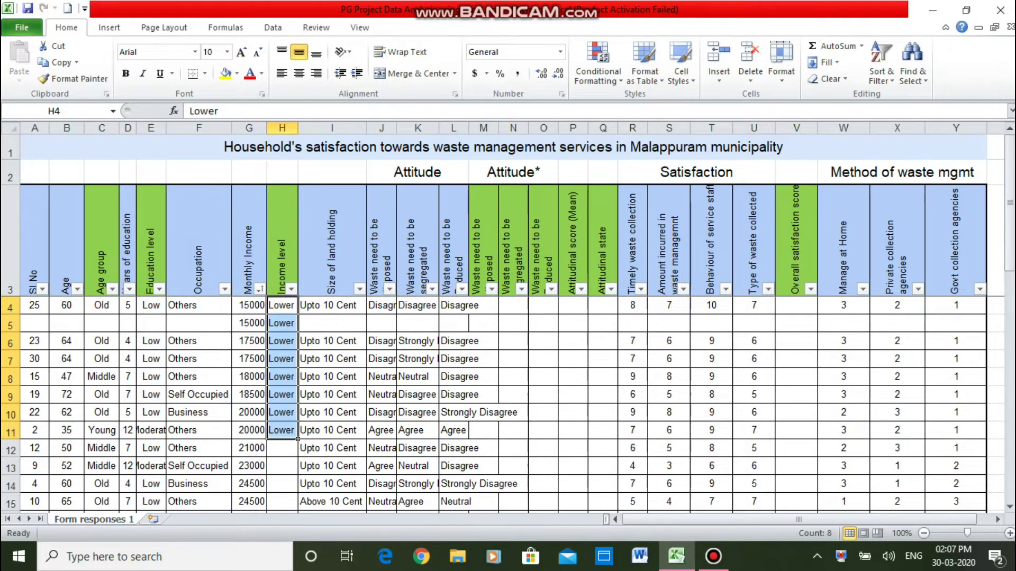
# Enter "Middle" as the income level in H12 and fill it down to H29, covering incomes from 21000 to 40000.
pyautogui.click(296, 450)
pyautogui.write('Middle')
pyautogui.press('Return')
pyautogui.press('Up')
pyautogui.moveTo(298, 456)
pyautogui.mouseDown()
pyautogui.moveTo(300, 514)
pyautogui.moveTo(298, 458)
pyautogui.mouseUp()
# Enter "Upper" as the income level in H30, for the monthly income of 42000.
pyautogui.click(297, 472)
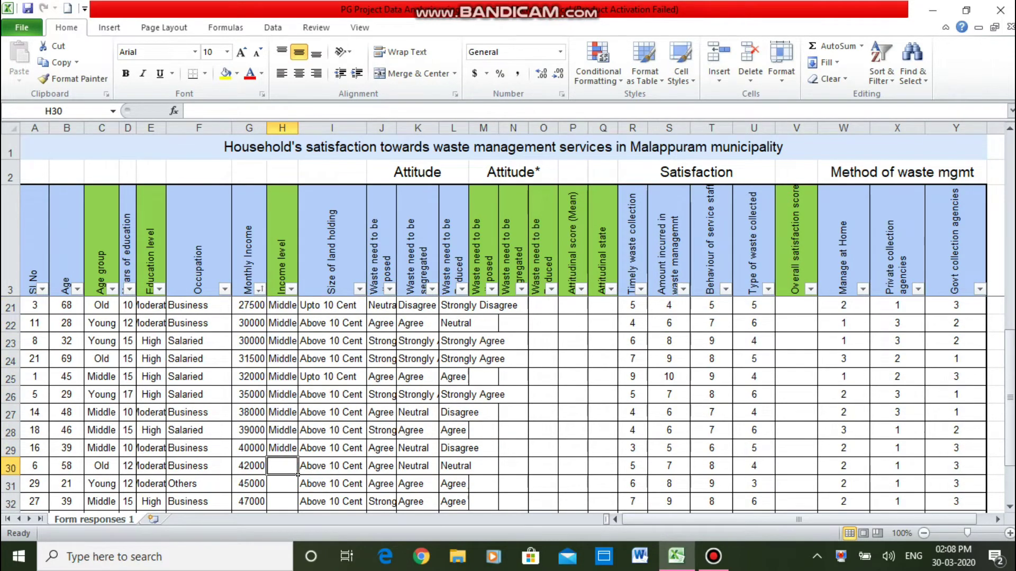
pyautogui.write('Upper')
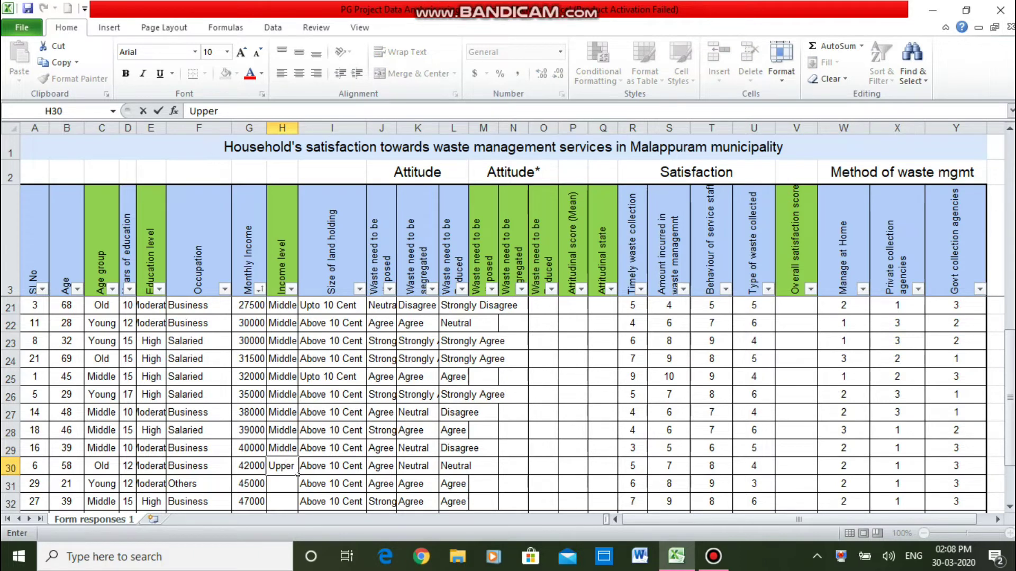
pyautogui.press('Return')
pyautogui.click(297, 472)
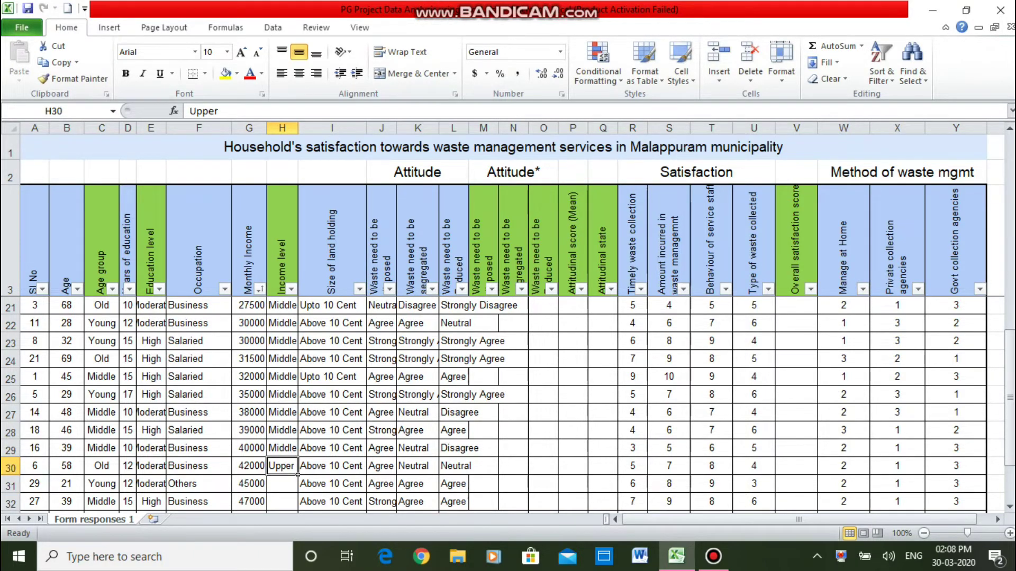
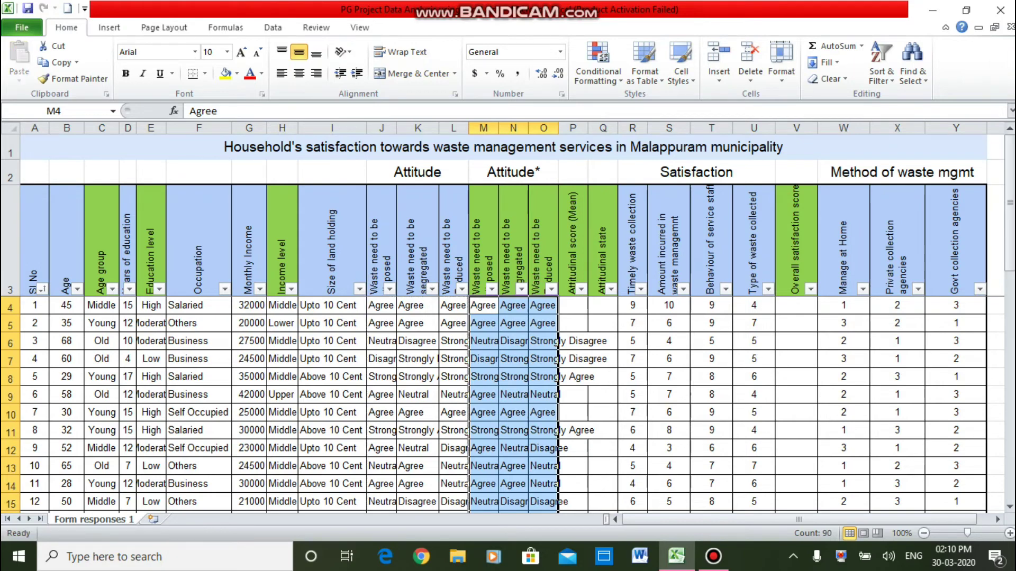
# Replace all "Strongly Agree" responses in the Attitude* columns M to O with 5, matching case and entire cell contents.
pyautogui.hotkey('ctrl', 'h')
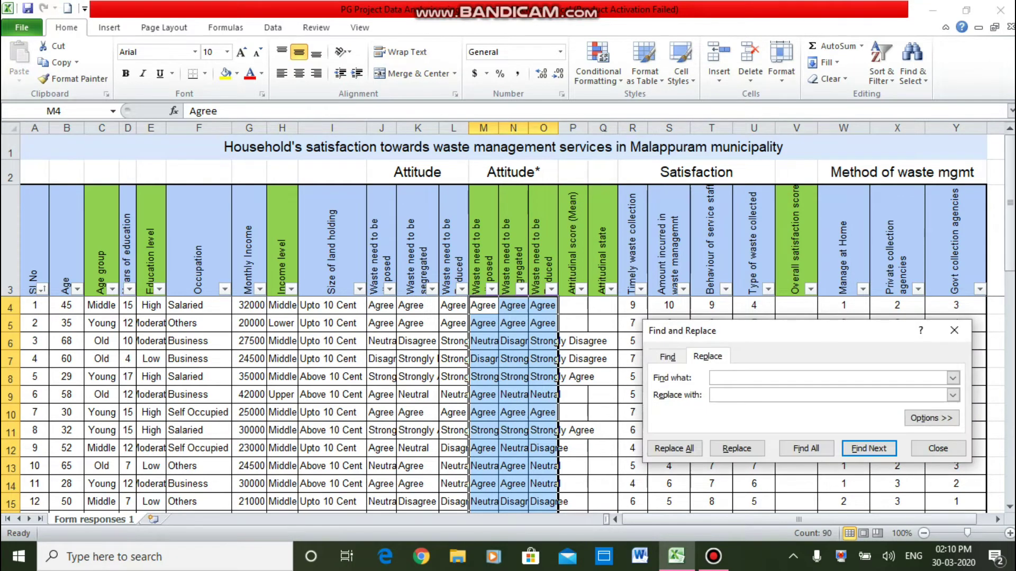
pyautogui.write('Strongly A')
pyautogui.press('Return')
pyautogui.write('gree')
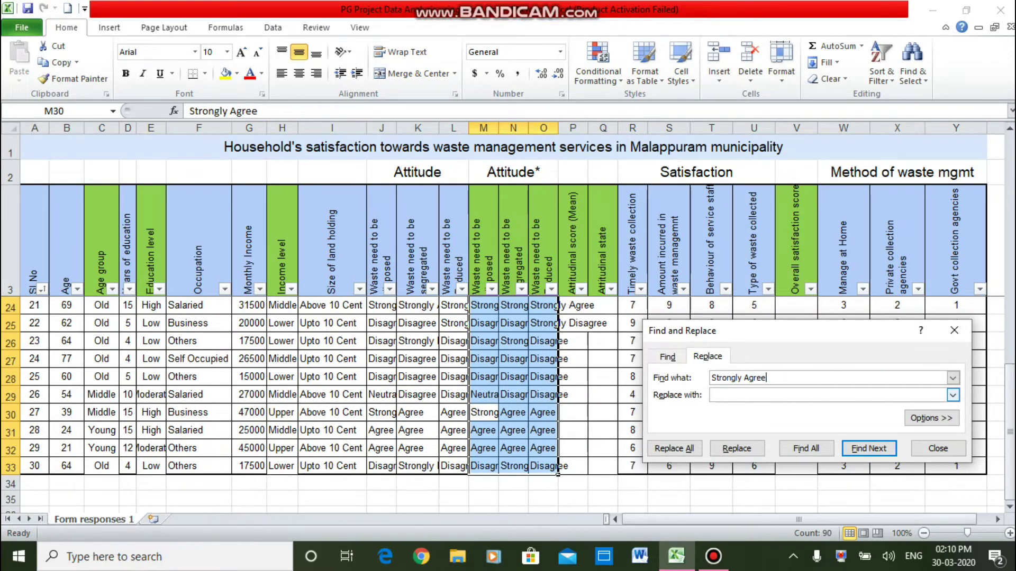
pyautogui.write('5')
pyautogui.click(931, 418)
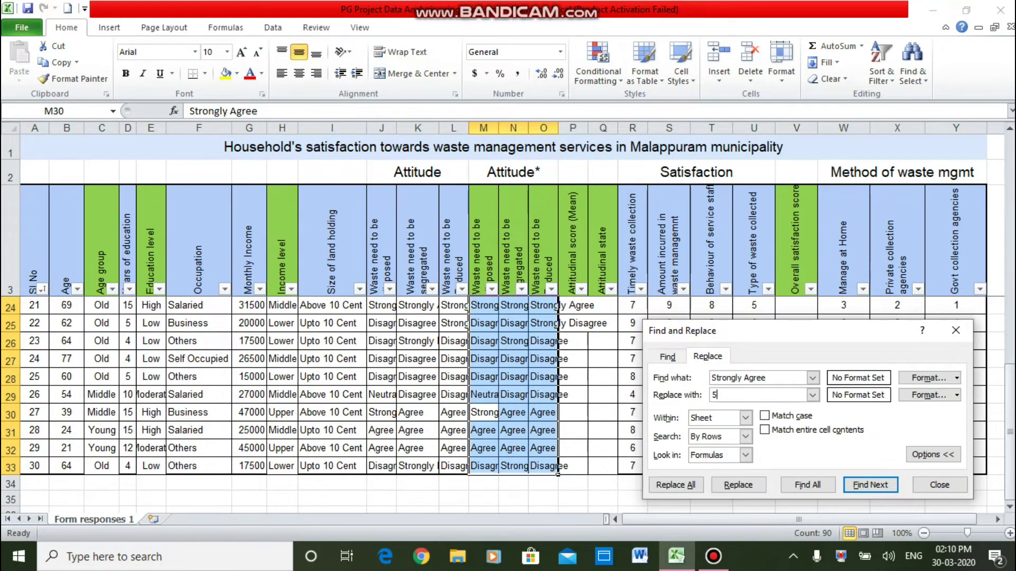
pyautogui.click(764, 415)
pyautogui.click(763, 429)
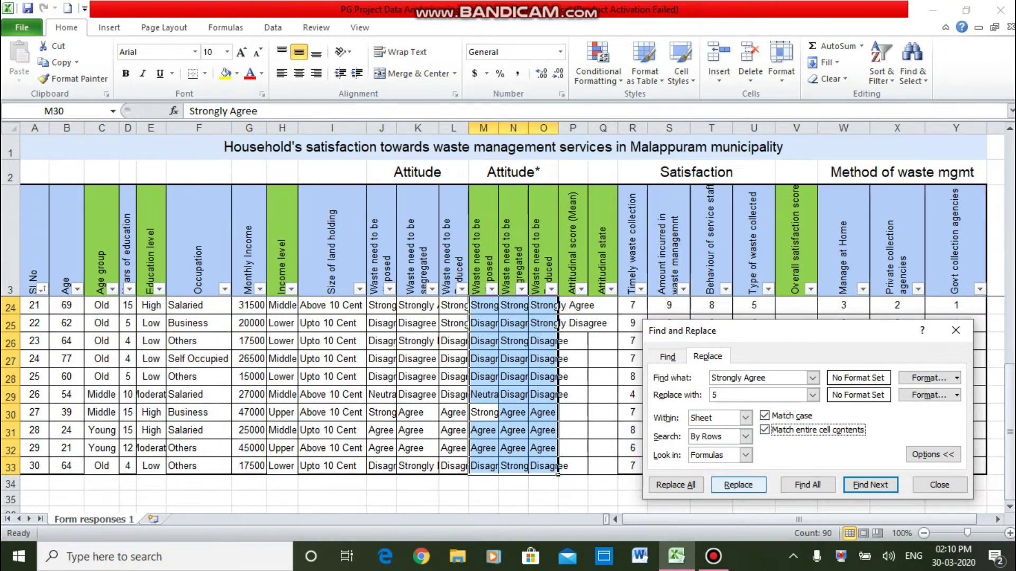
pyautogui.click(675, 485)
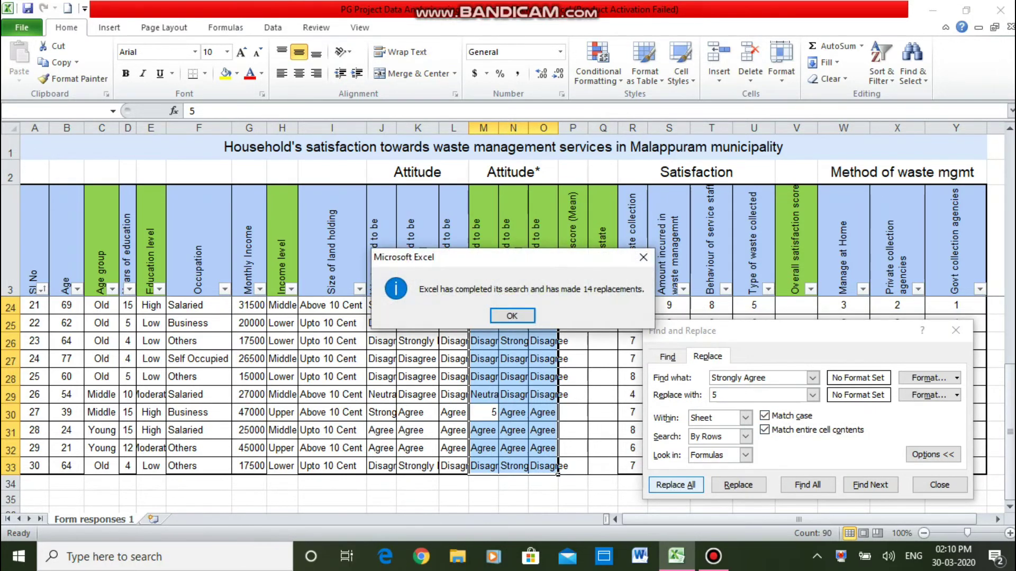
pyautogui.press('Return')
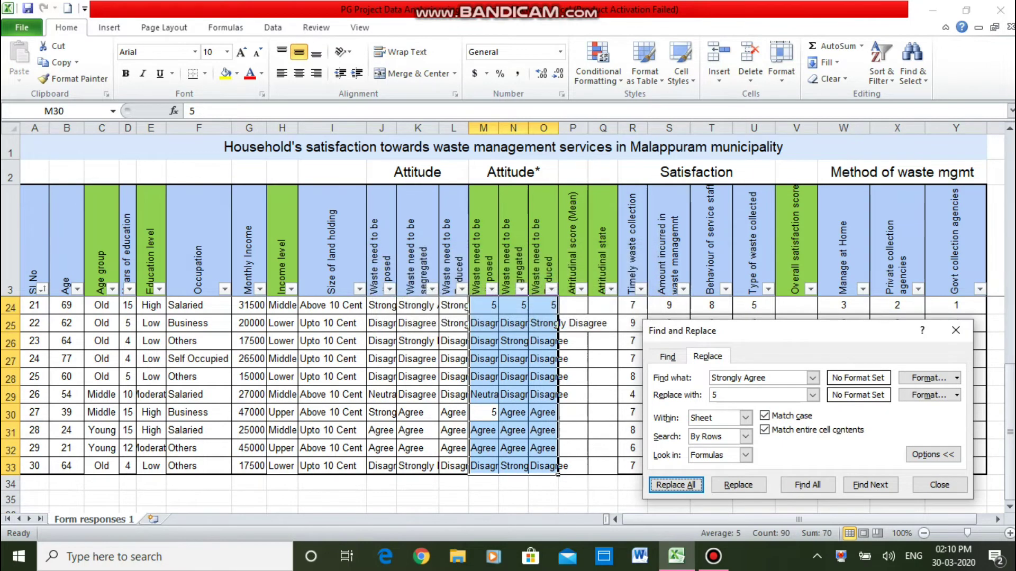
# Replace all "Agree" responses in the Attitude* columns M to O with 4.
pyautogui.tripleClick(750, 377)
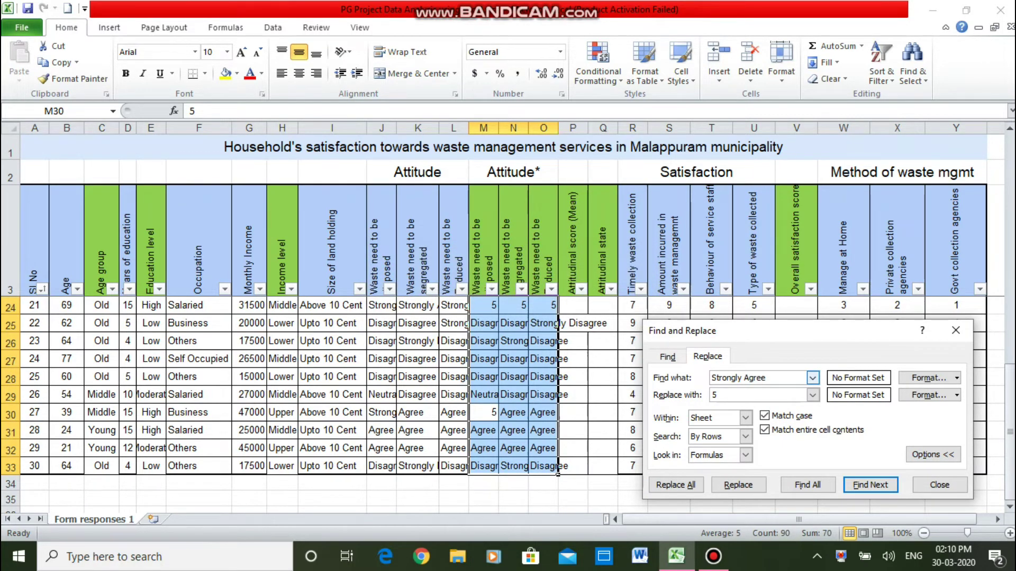
pyautogui.press('BackSpace')
pyautogui.press('BackSpace')
pyautogui.press('BackSpace')
pyautogui.press('BackSpace')
pyautogui.press('BackSpace')
pyautogui.press('BackSpace')
pyautogui.press('BackSpace')
pyautogui.press('BackSpace')
pyautogui.press('BackSpace')
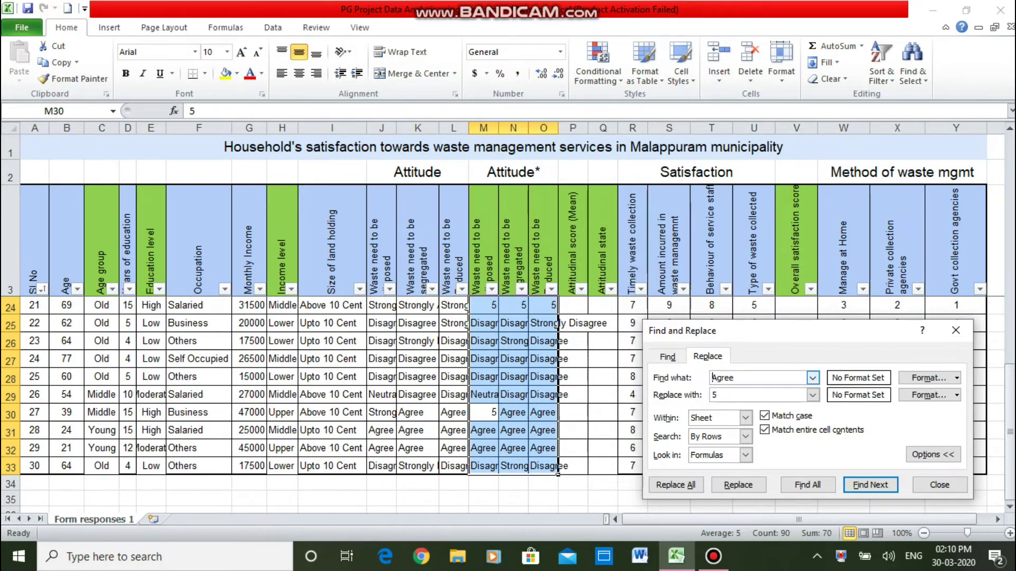
pyautogui.press('BackSpace')
pyautogui.write('4')
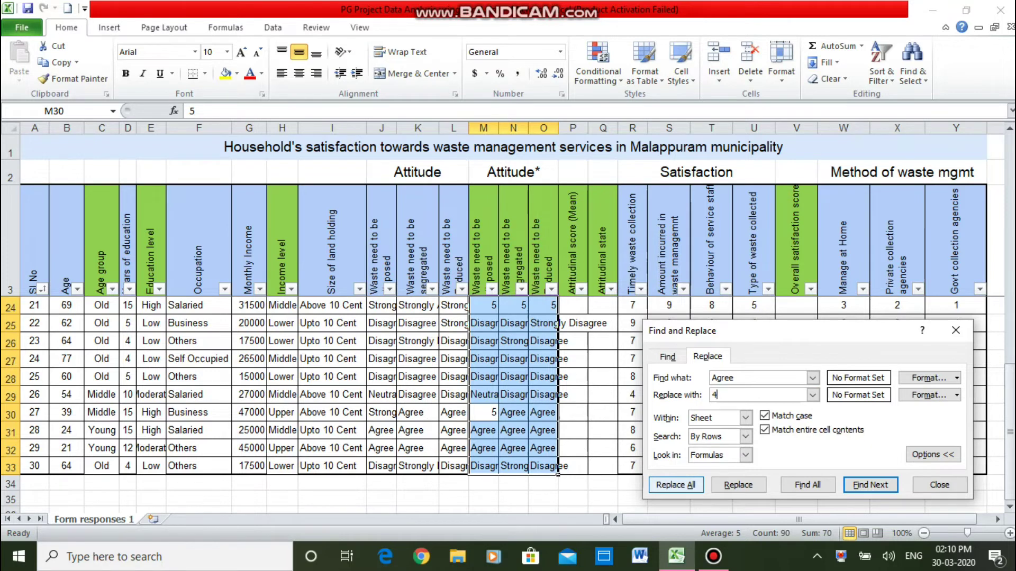
pyautogui.click(674, 485)
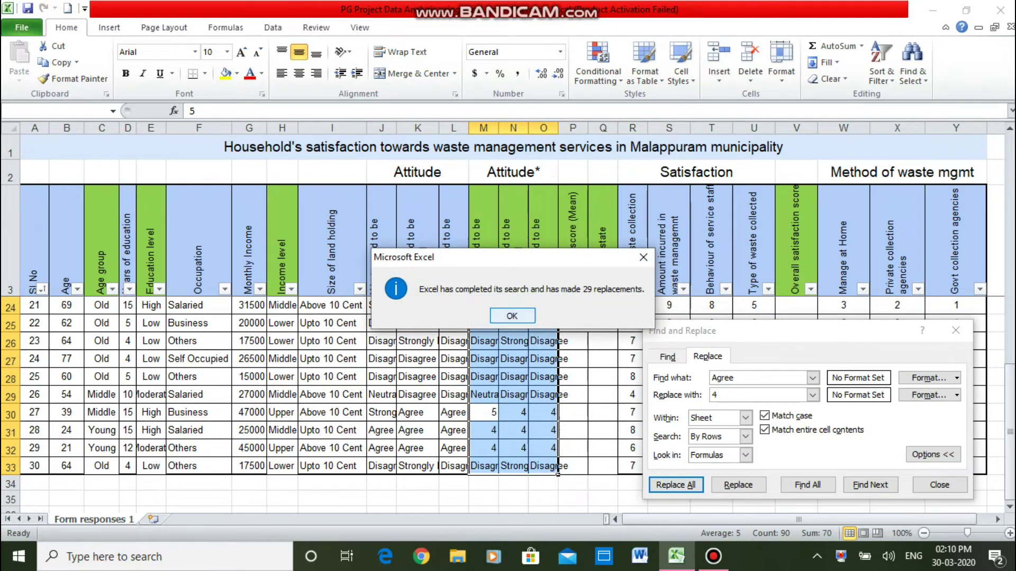
pyautogui.click(512, 316)
# Replace all "Neutral" responses in the Attitude* columns M to O with 3.
pyautogui.click(712, 378)
pyautogui.press('Delete')
pyautogui.press('Delete')
pyautogui.press('Delete')
pyautogui.press('Delete')
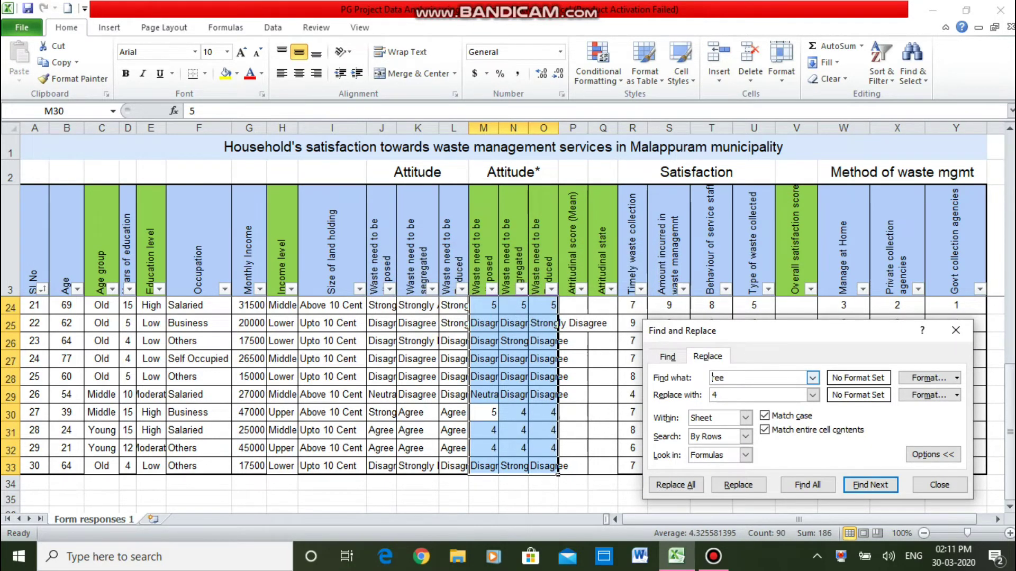
pyautogui.write('Neutral')
pyautogui.click(757, 395)
pyautogui.write('4')
pyautogui.press('BackSpace')
pyautogui.write('3')
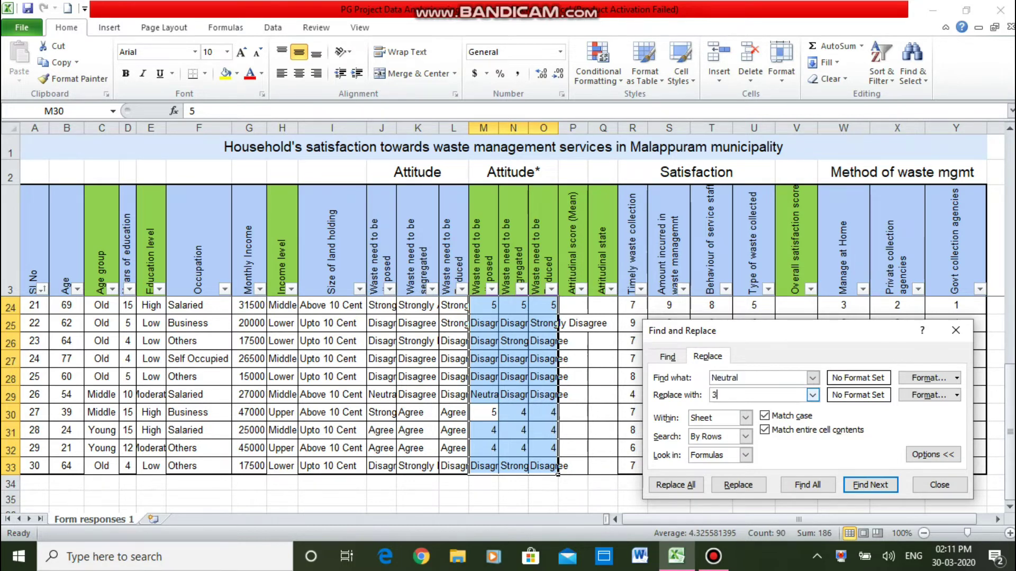
pyautogui.click(675, 485)
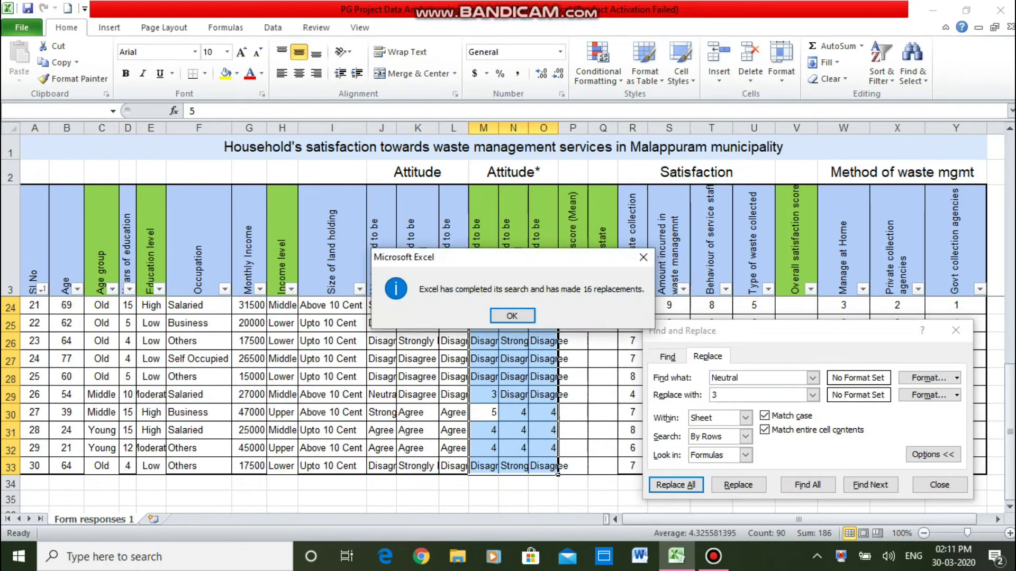
pyautogui.press('Return')
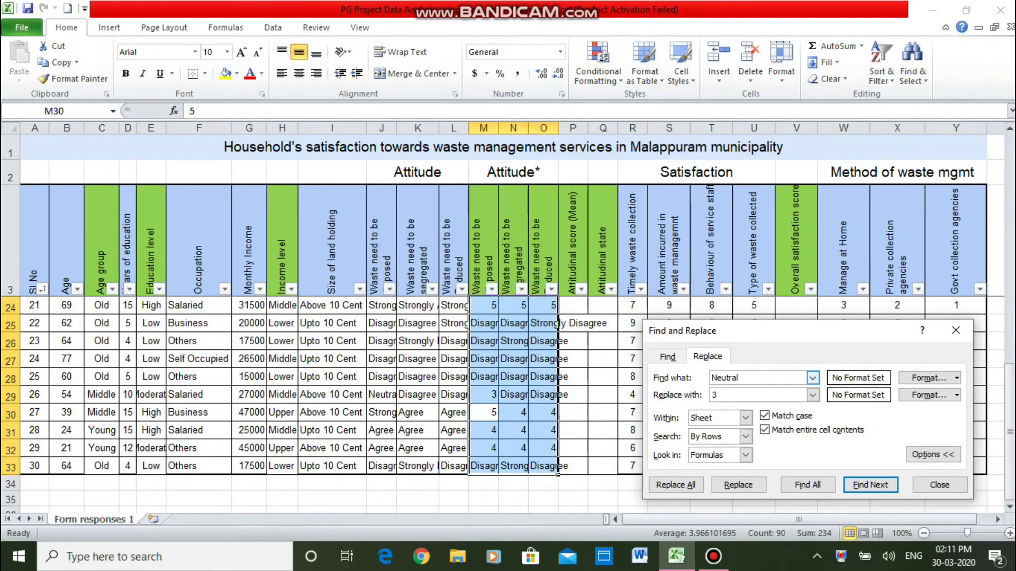
# Replace all "Disagree" responses in the Attitude* columns M to O with 2.
pyautogui.press('BackSpace')
pyautogui.press('BackSpace')
pyautogui.press('BackSpace')
pyautogui.press('BackSpace')
pyautogui.press('BackSpace')
pyautogui.press('BackSpace')
pyautogui.press('BackSpace')
pyautogui.write('Disagree')
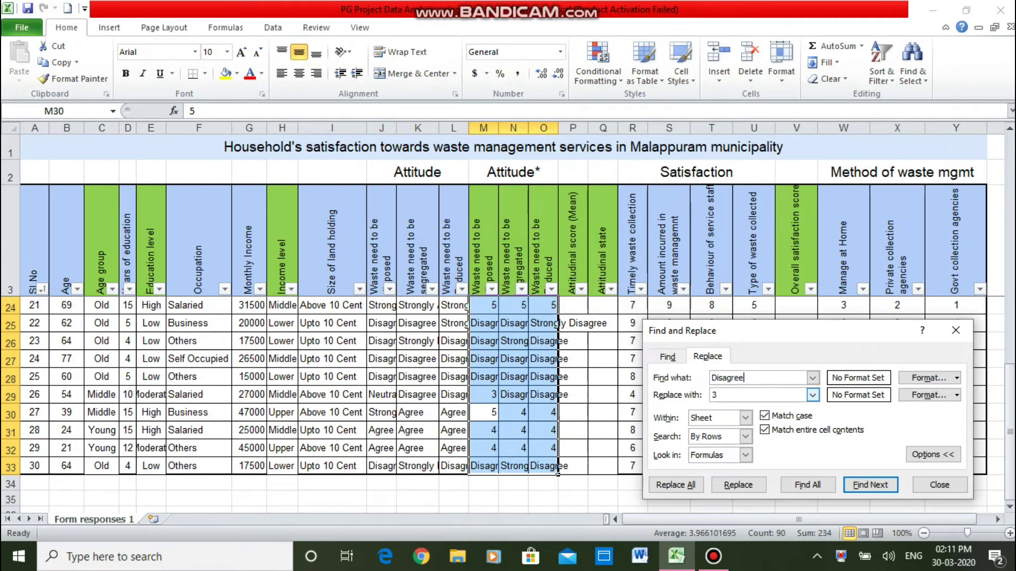
pyautogui.press('BackSpace')
pyautogui.write('2')
pyautogui.click(675, 485)
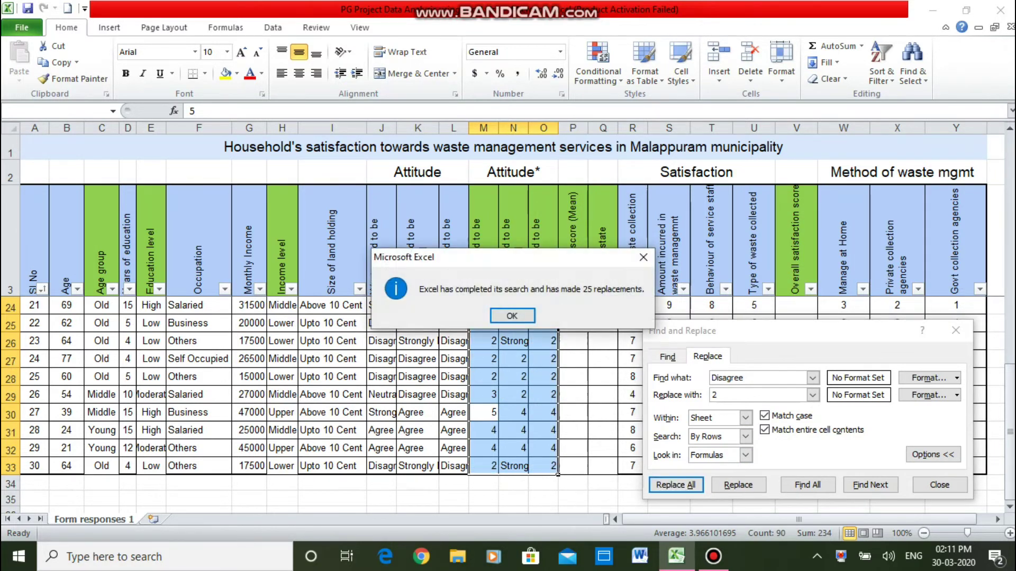
pyautogui.press('Return')
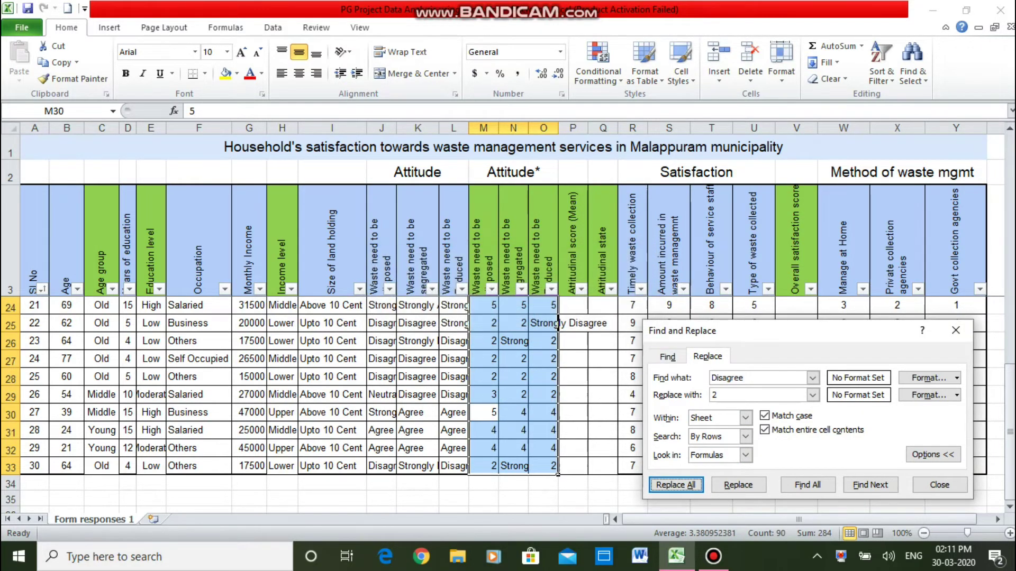
# Replace all "Strongly Disagree" responses in the Attitude* columns M to O with 1 and close Find and Replace.
pyautogui.click(712, 377)
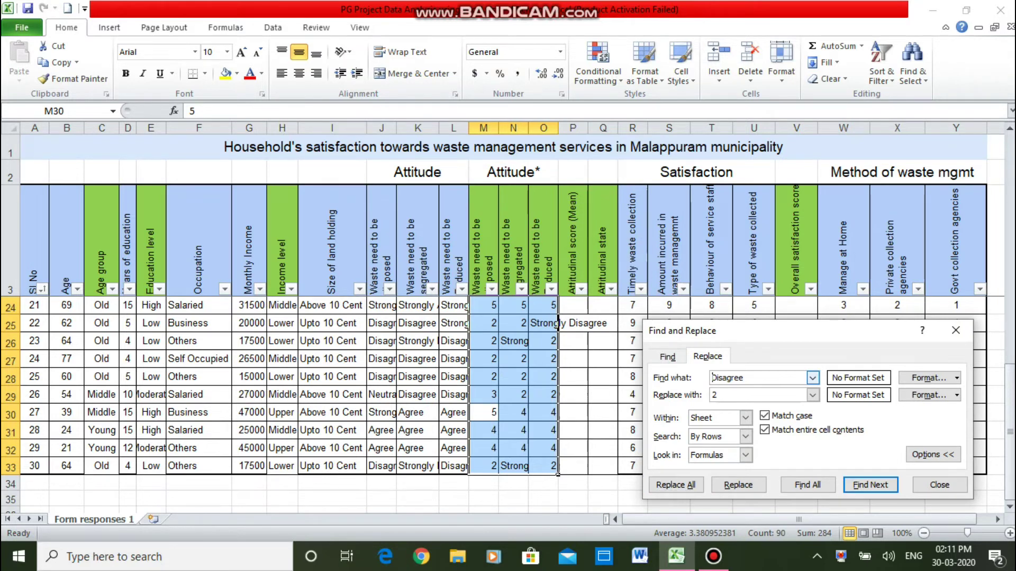
pyautogui.write('Strongly ')
pyautogui.write('y')
pyautogui.click(717, 395)
pyautogui.press('BackSpace')
pyautogui.write('1')
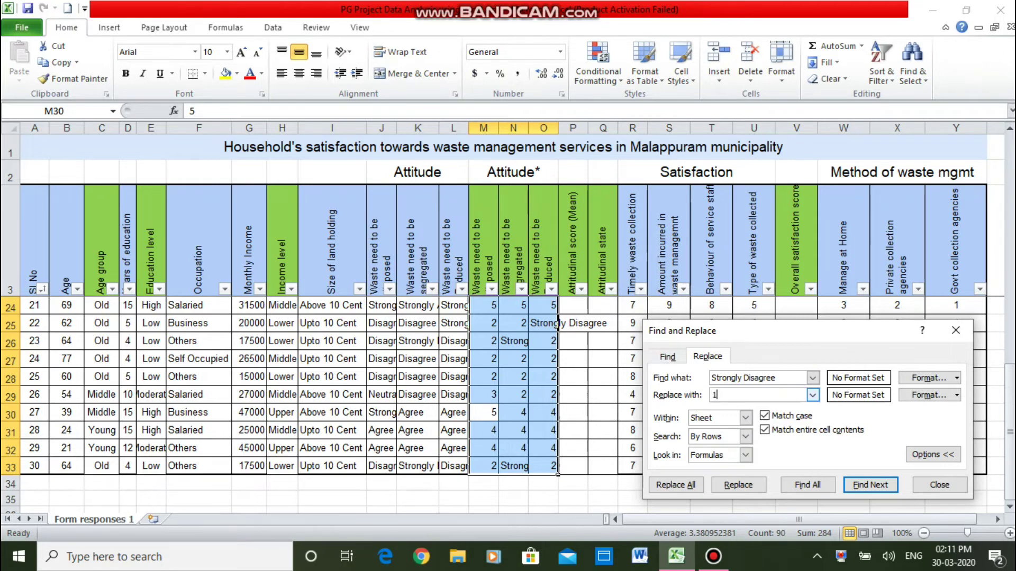
pyautogui.click(676, 485)
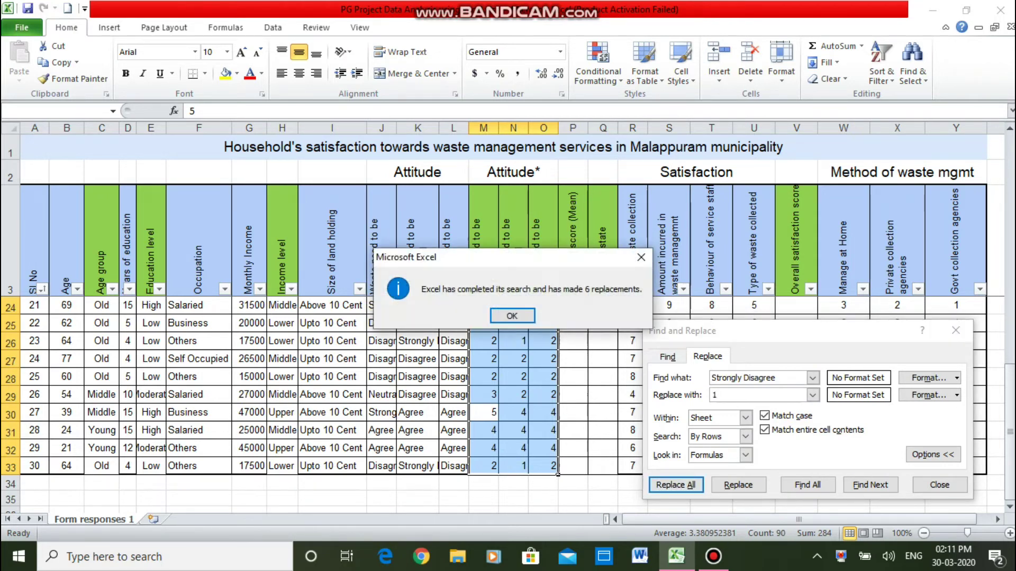
pyautogui.press('Return')
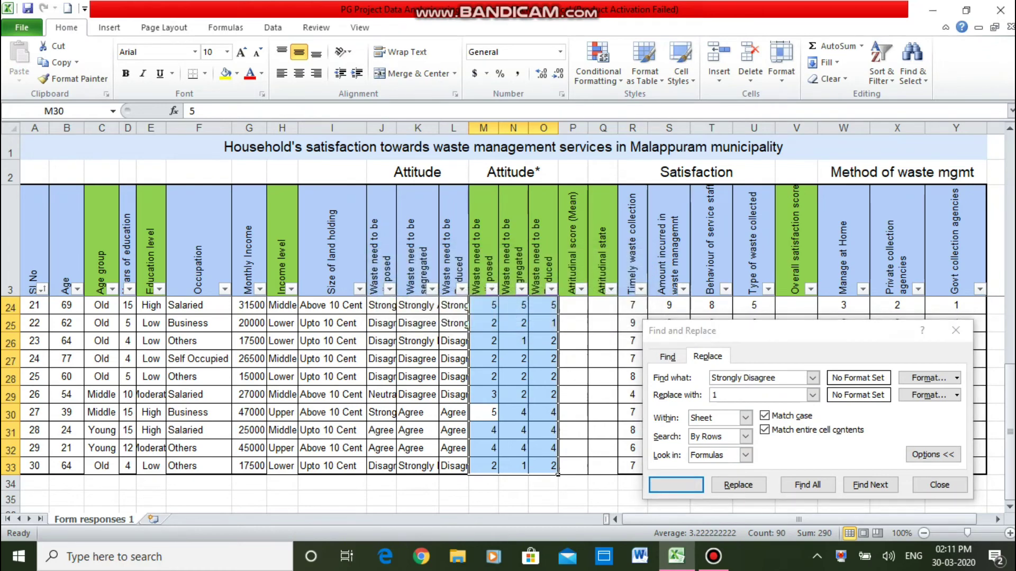
pyautogui.click(527, 364)
pyautogui.press('Escape')
# Calculate the attitudinal mean score in P4 as the average of M4:O4.
pyautogui.click(572, 340)
pyautogui.press('Up')
pyautogui.press('Up')
pyautogui.press('Up')
pyautogui.press('Up')
pyautogui.press('Up')
pyautogui.press('Up')
pyautogui.press('Up')
pyautogui.press('Up')
pyautogui.press('Up')
pyautogui.press('Up')
pyautogui.press('Up')
pyautogui.press('Up')
pyautogui.press('Up')
pyautogui.press('Up')
pyautogui.press('Up')
pyautogui.press('Up')
pyautogui.press('Up')
pyautogui.press('Up')
pyautogui.press('Up')
pyautogui.press('Up')
pyautogui.press('Up')
pyautogui.press('Up')
pyautogui.press('Up')
pyautogui.press('Up')
pyautogui.press('Up')
pyautogui.press('Down')
pyautogui.press('Down')
pyautogui.press('Down')
pyautogui.press('Up')
pyautogui.press('Down')
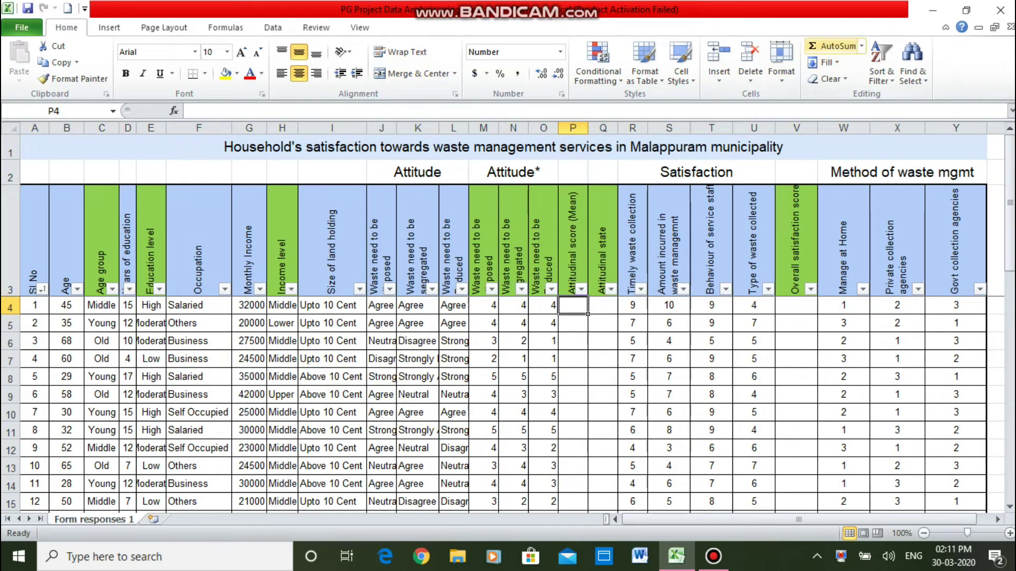
pyautogui.click(862, 46)
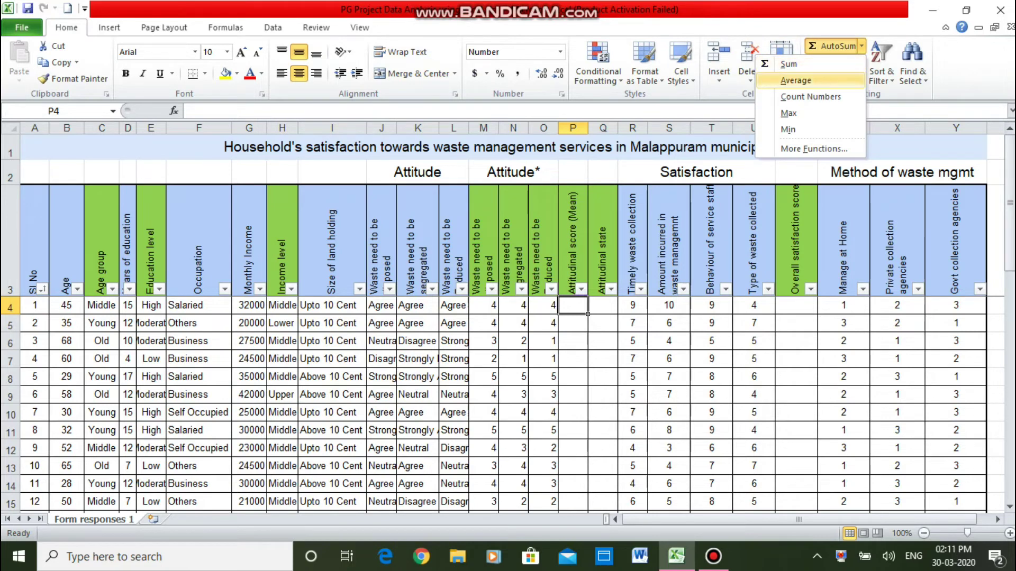
pyautogui.click(795, 80)
pyautogui.press('Return')
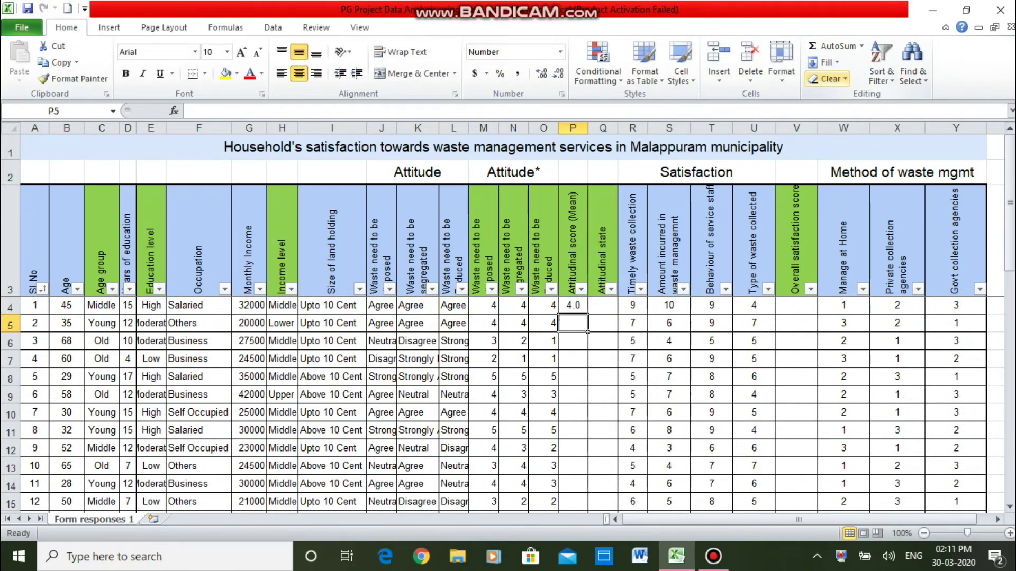
# Fill the average formula in P4 down the Attitudinal score column to P33.
pyautogui.press('Up')
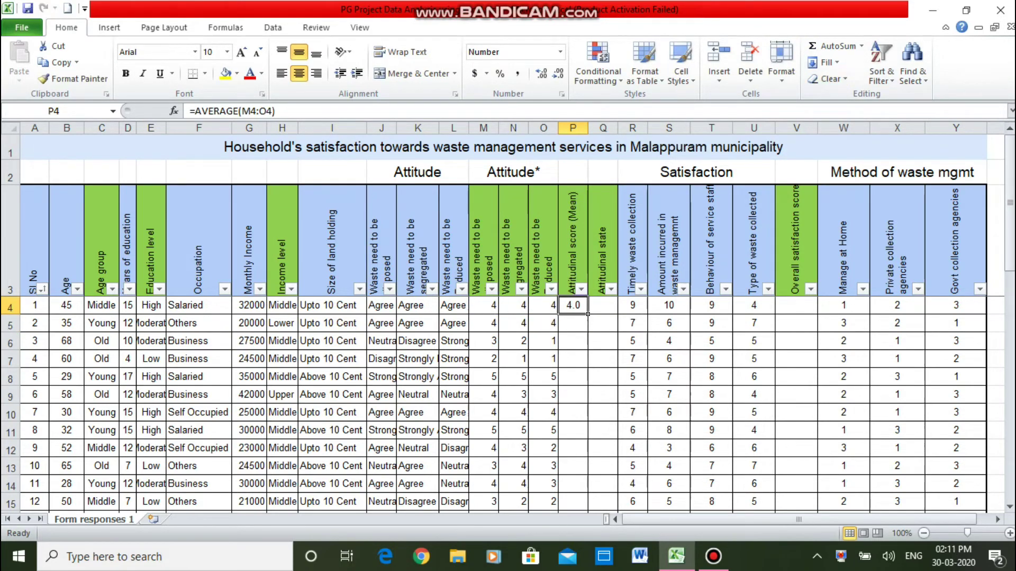
pyautogui.doubleClick(588, 314)
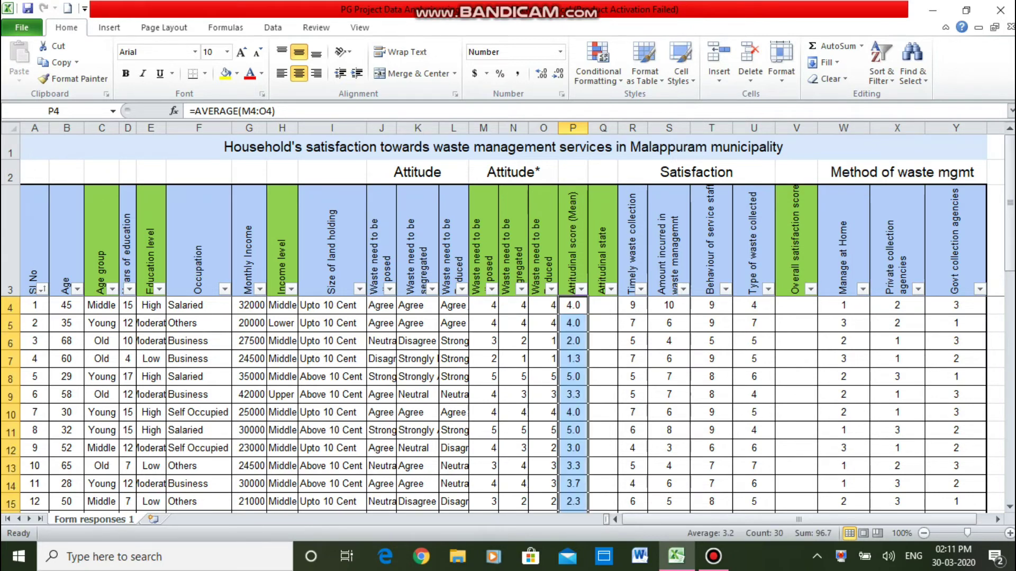
pyautogui.click(602, 305)
pyautogui.click(587, 312)
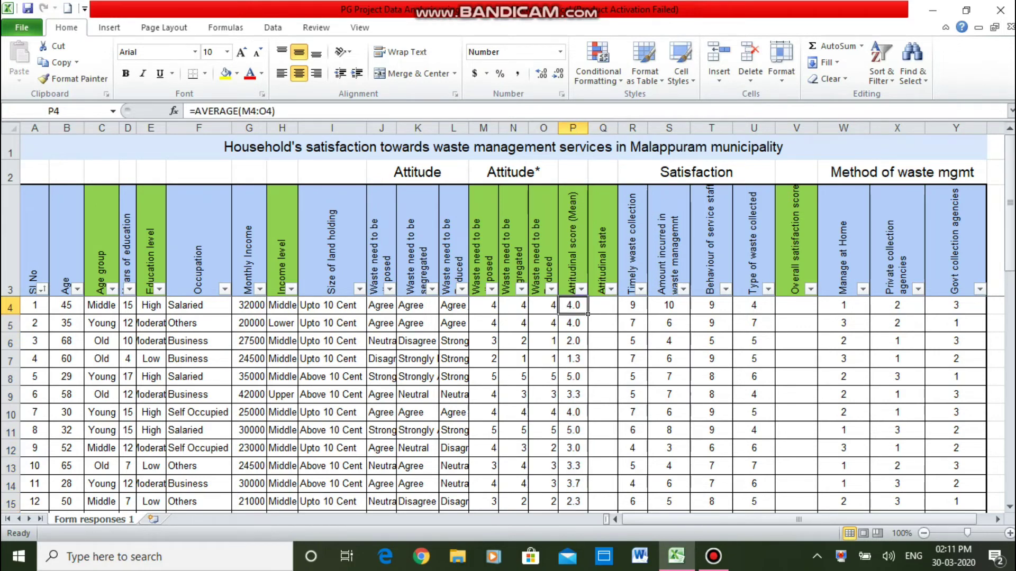
# Sort the records by Attitudinal score (Mean) from smallest to largest.
pyautogui.click(602, 305)
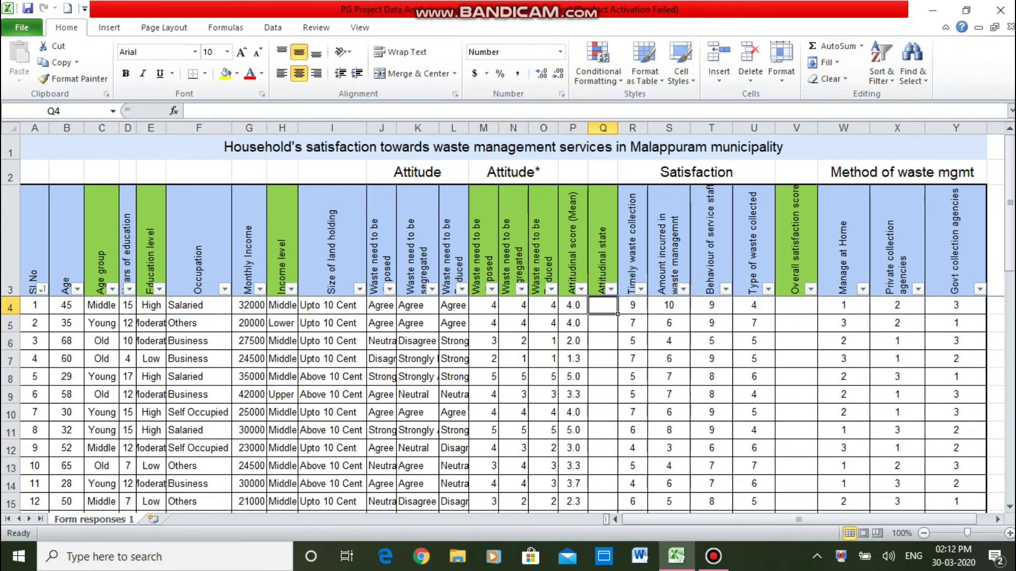
pyautogui.click(581, 289)
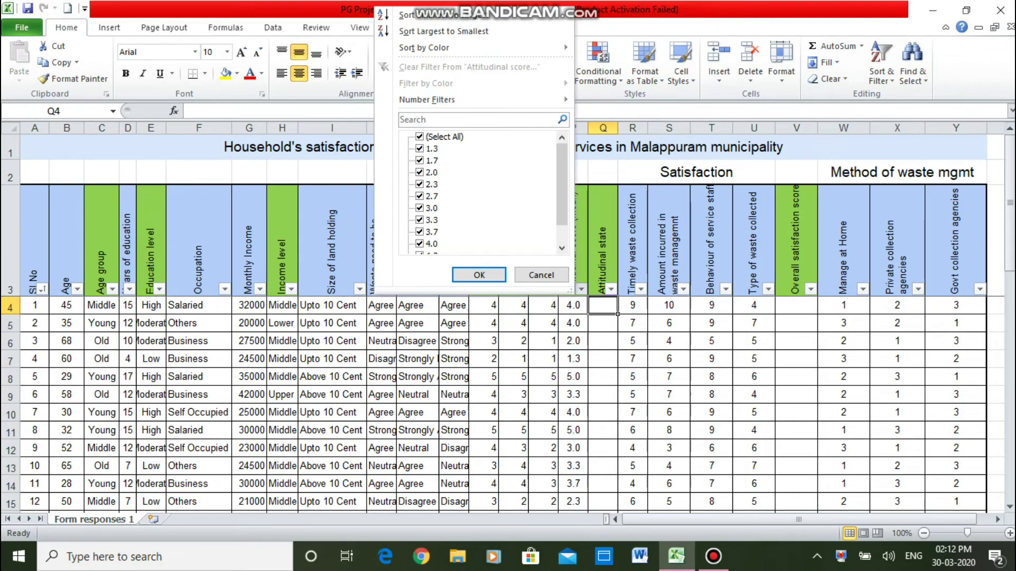
pyautogui.click(407, 14)
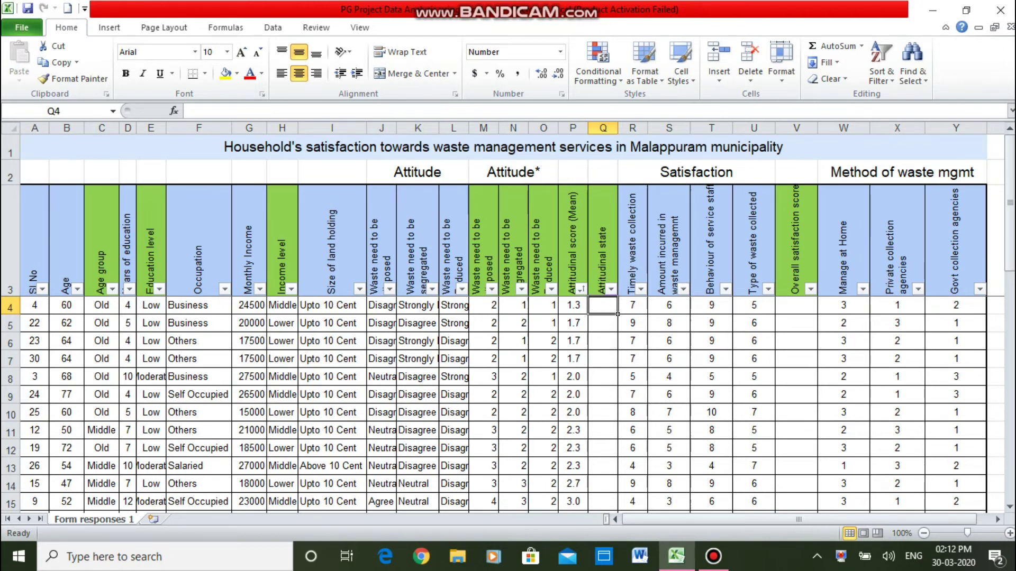
# Enter "Negative" as the attitudinal state in Q4 and fill it down to Q14, covering scores from 1.3 to 2.7.
pyautogui.write('N')
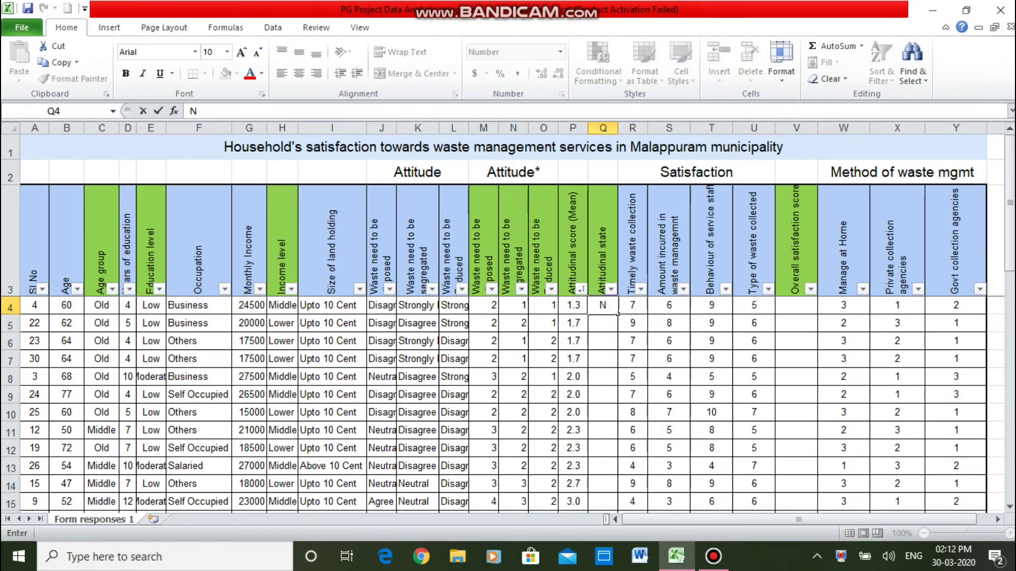
pyautogui.write('egative')
pyautogui.hotkey('ctrl', 'Return')
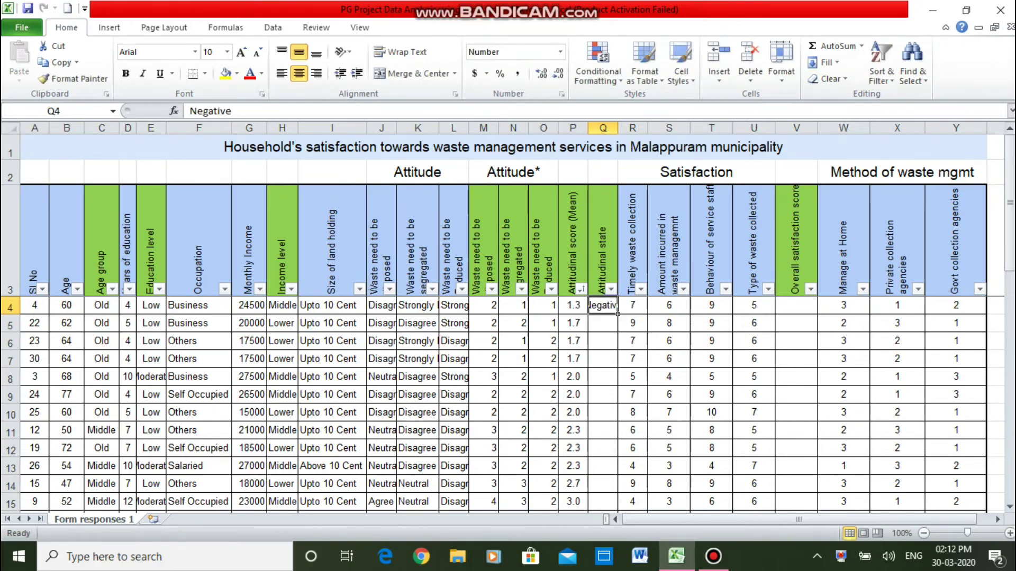
pyautogui.moveTo(618, 314); pyautogui.dragTo(617, 493)
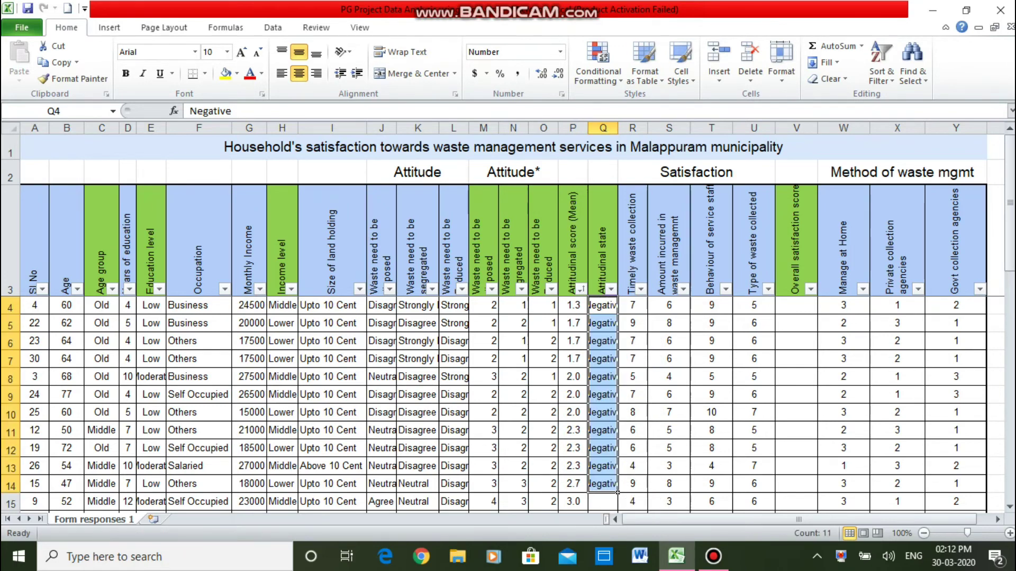
# Enter "Positive" as the attitudinal state in Q15 and fill it down to Q33, covering scores from 3.0 to 5.0.
pyautogui.click(603, 501)
pyautogui.write('Po')
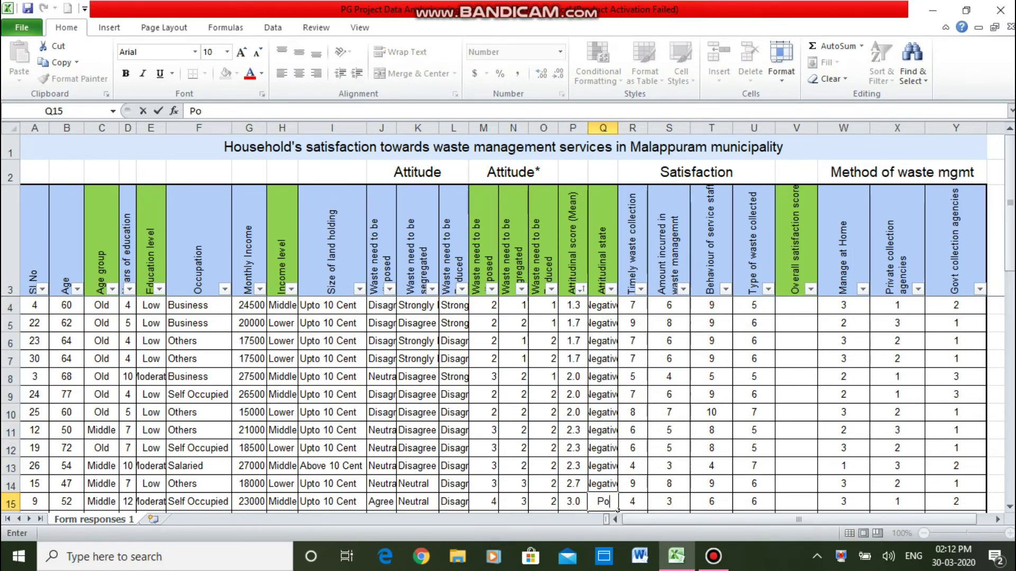
pyautogui.write('sitive')
pyautogui.press('Return')
pyautogui.click(615, 491)
pyautogui.moveTo(617, 492); pyautogui.dragTo(616, 507)
pyautogui.click(632, 341)
pyautogui.press('Up')
pyautogui.press('Up')
pyautogui.press('Up')
pyautogui.press('Up')
pyautogui.press('Up')
pyautogui.press('Up')
pyautogui.press('Up')
pyautogui.press('Up')
pyautogui.press('Up')
pyautogui.press('Up')
pyautogui.press('Up')
pyautogui.press('Up')
pyautogui.press('Up')
pyautogui.press('Up')
pyautogui.press('Up')
pyautogui.press('Up')
pyautogui.press('Up')
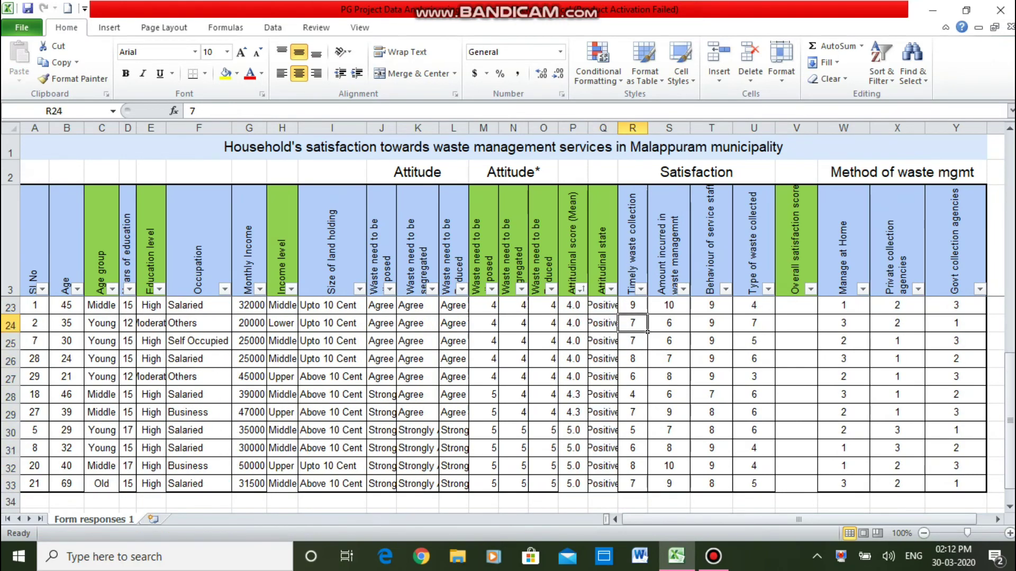
# Compute the first record's Overall satisfaction score in V4 as the sum of its four satisfaction ratings, R4:U4.
pyautogui.hotkey('ctrl', 'Home')
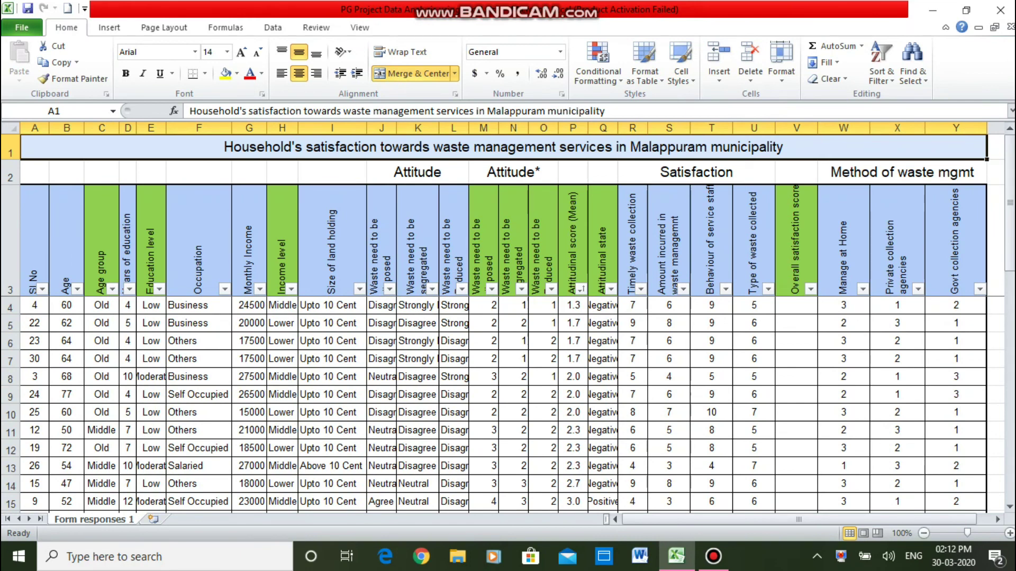
pyautogui.click(795, 305)
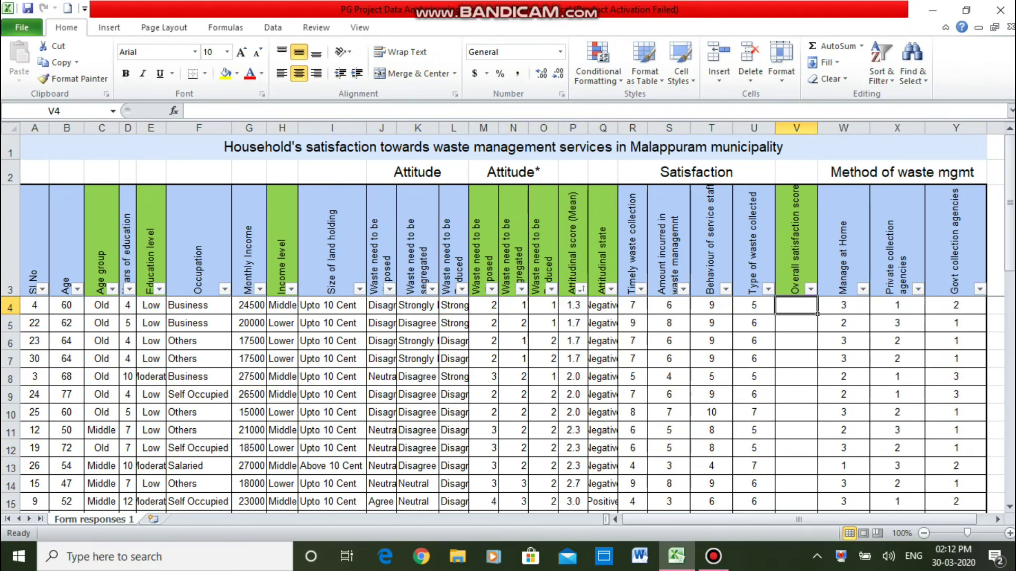
pyautogui.click(862, 46)
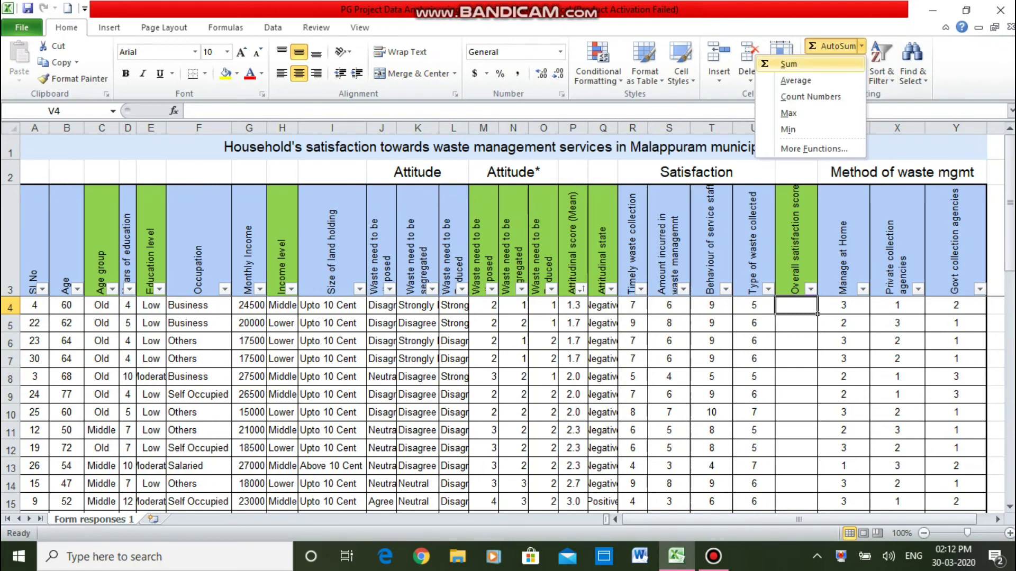
pyautogui.click(788, 63)
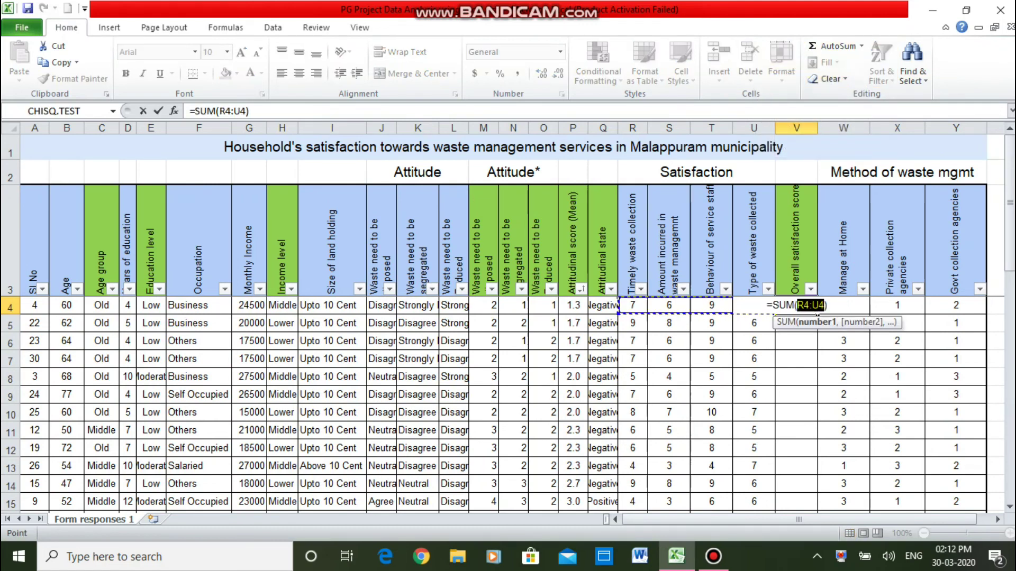
pyautogui.press('Return')
# Fill the sum formula in V4 down the Overall satisfaction score column to V33.
pyautogui.click(796, 305)
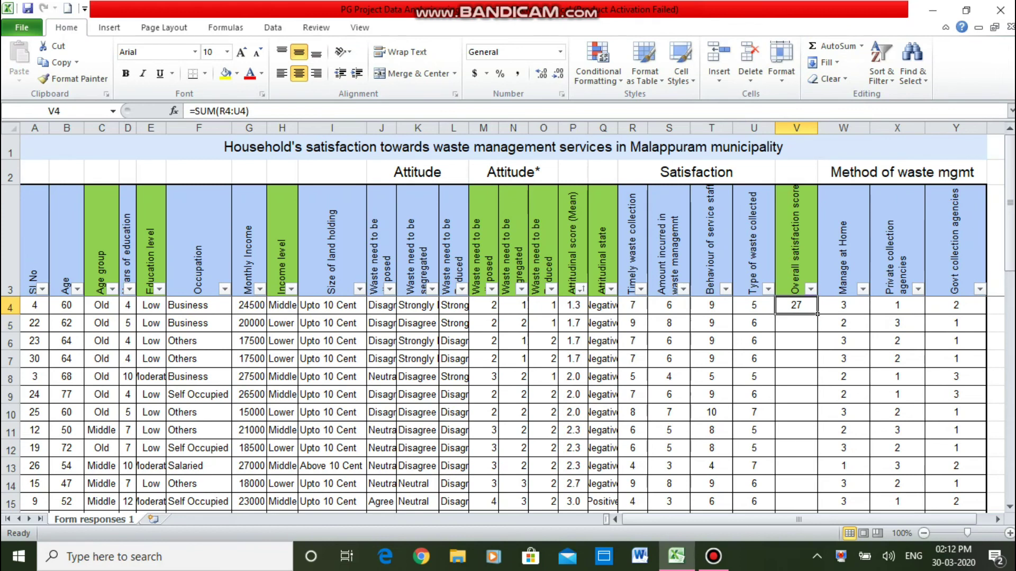
pyautogui.doubleClick(818, 314)
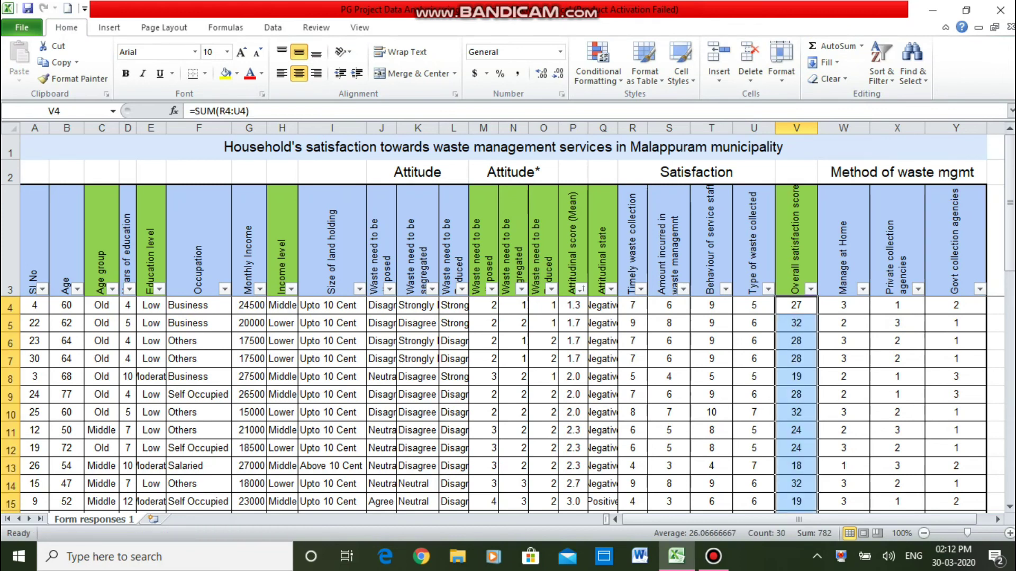
pyautogui.moveTo(1009, 209)
pyautogui.mouseDown()
pyautogui.moveTo(1010, 421)
pyautogui.moveTo(1009, 209)
pyautogui.mouseUp()
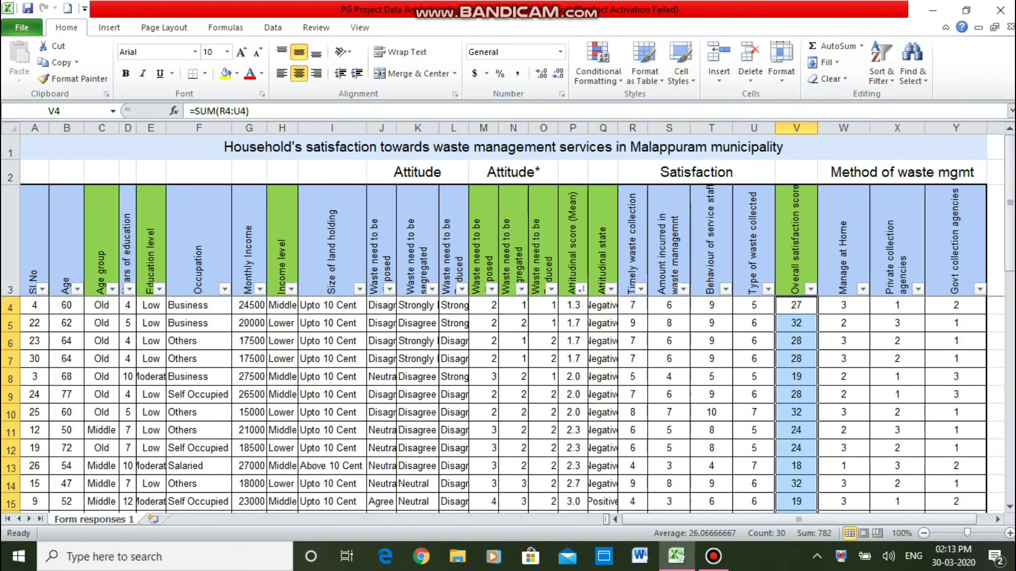